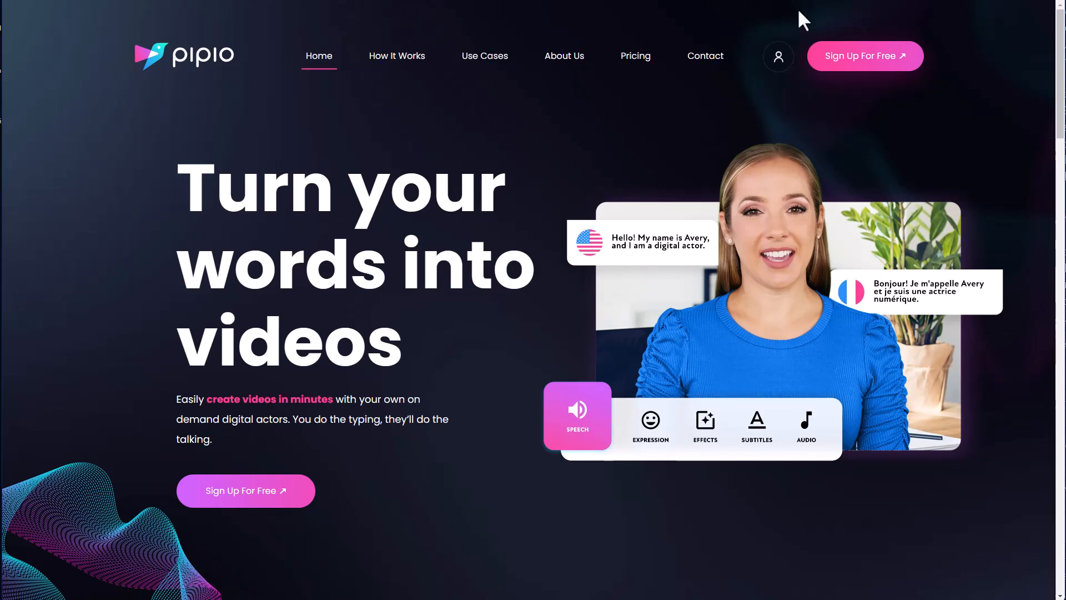
Review the Similarweb traffic, geography and traffic source statistics for mypipio.com, then close the overview
{"action": "left_click", "coordinate": [707, 1]}
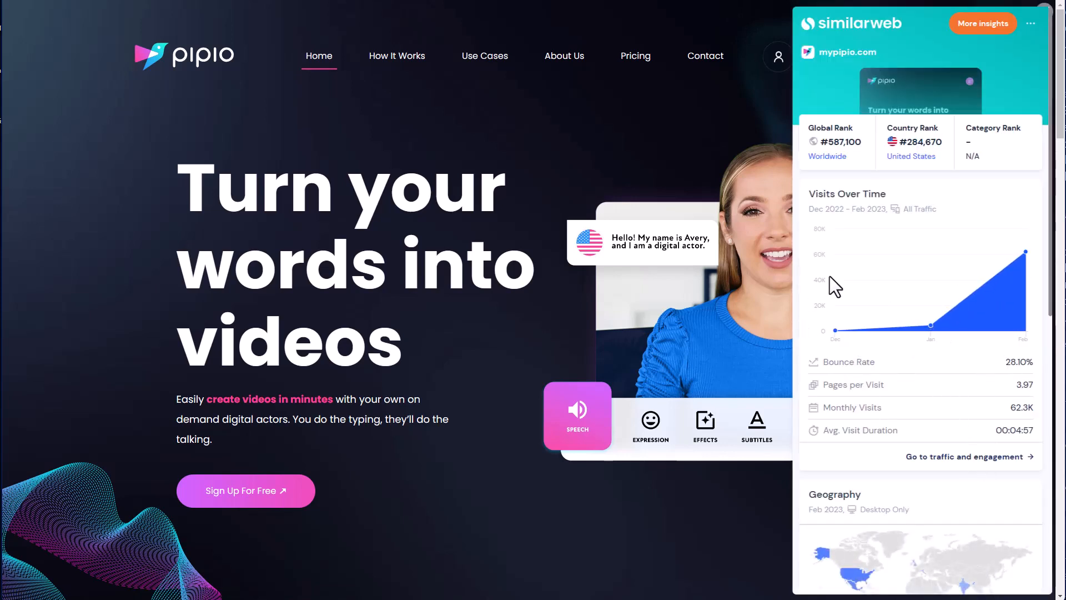
{"action": "mouse_move", "coordinate": [1014, 276]}
{"action": "scroll", "coordinate": [975, 379], "scroll_direction": "down", "scroll_amount": 4}
{"action": "scroll", "coordinate": [975, 379], "scroll_direction": "down", "scroll_amount": 4}
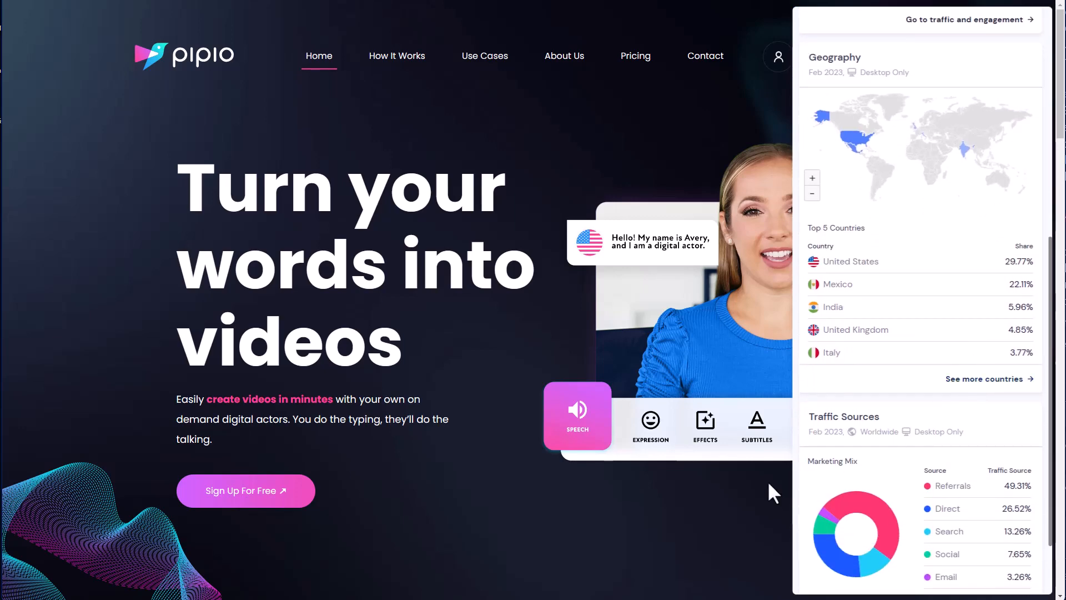
{"action": "left_click", "coordinate": [728, 508]}
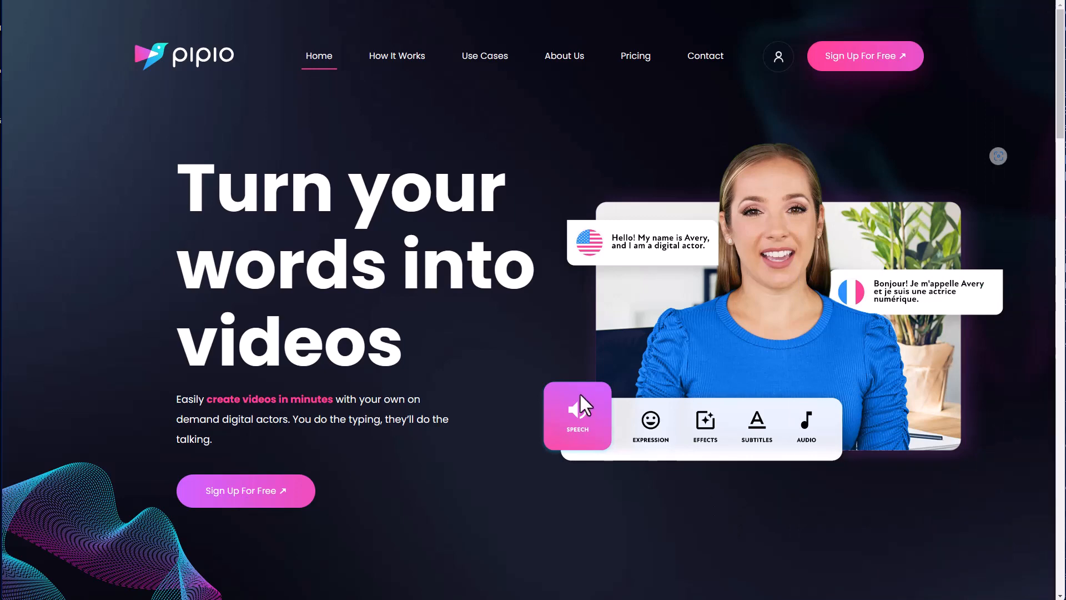
Examine the Pipio homepage, including the Actors, Voices and Editor previews and the digital actors section
{"action": "scroll", "coordinate": [248, 377], "scroll_direction": "down", "scroll_amount": 2}
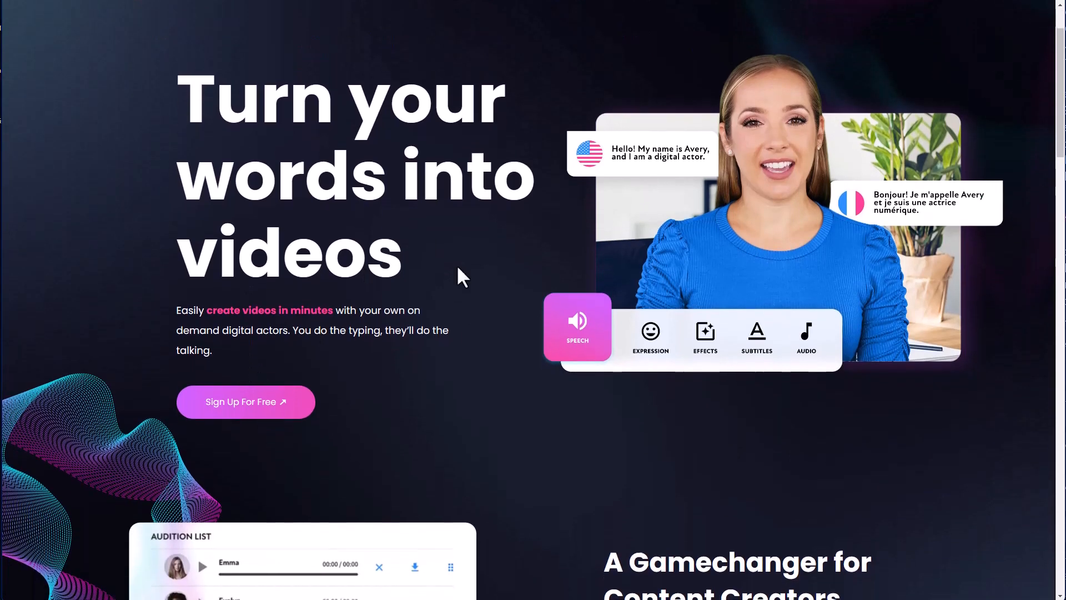
{"action": "scroll", "coordinate": [458, 265], "scroll_direction": "down", "scroll_amount": 6}
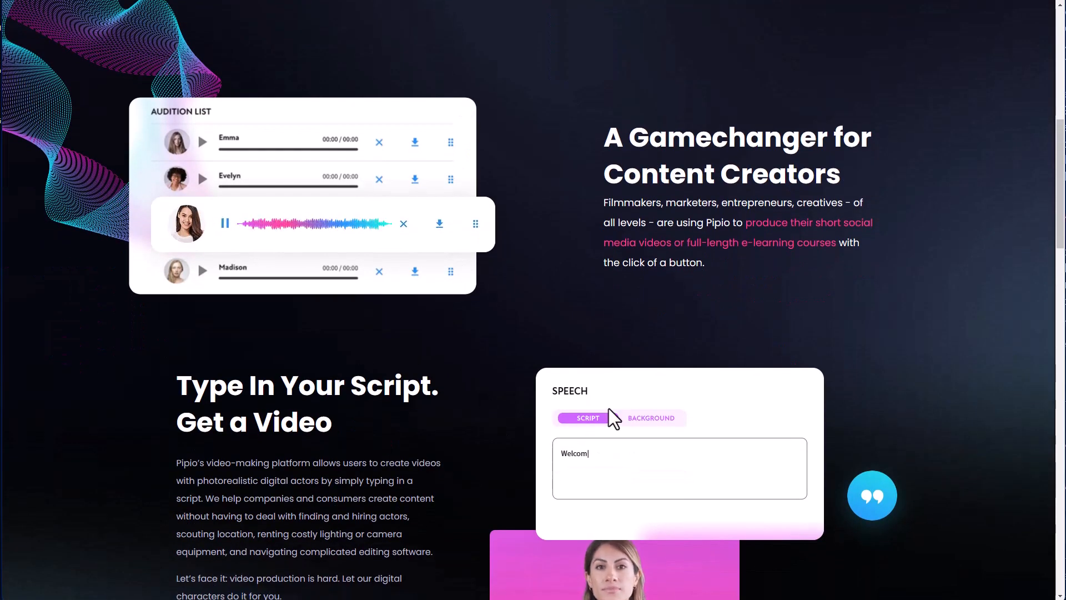
{"action": "scroll", "coordinate": [610, 416], "scroll_direction": "down", "scroll_amount": 3}
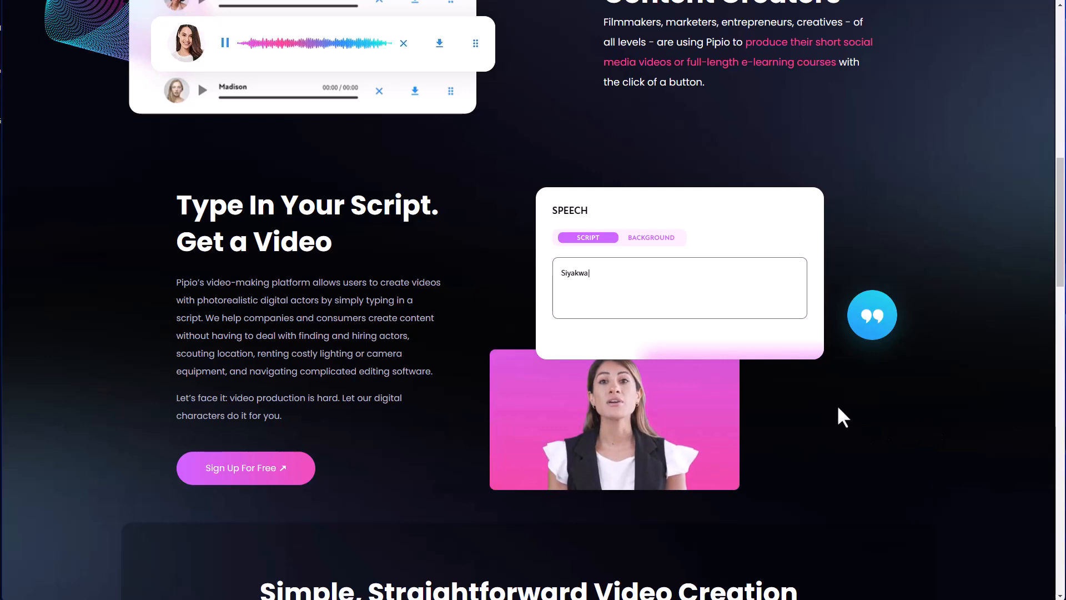
{"action": "scroll", "coordinate": [837, 404], "scroll_direction": "down", "scroll_amount": 10}
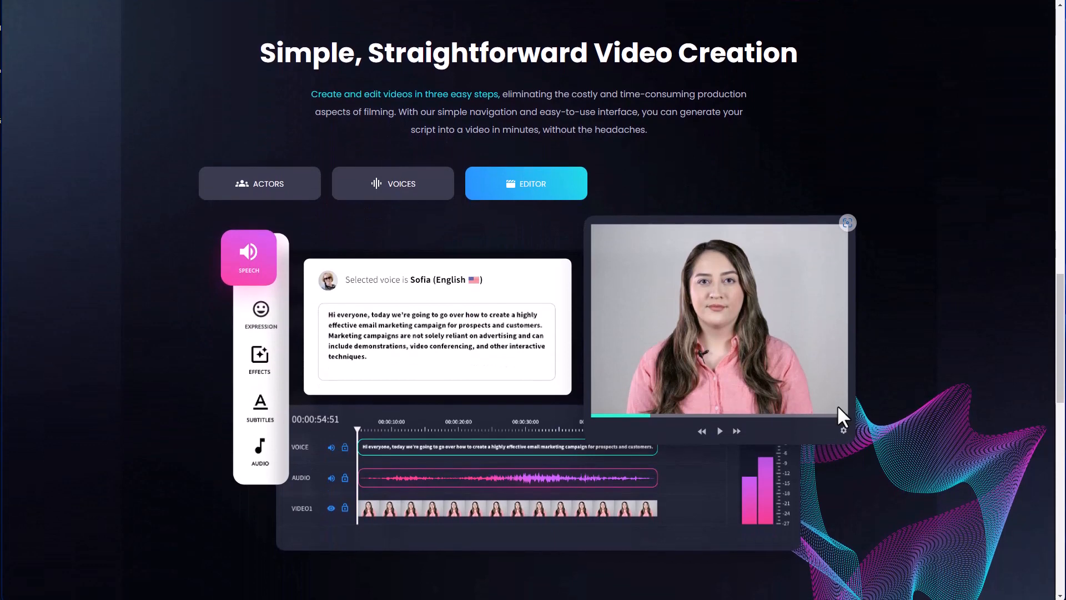
{"action": "left_click", "coordinate": [281, 192]}
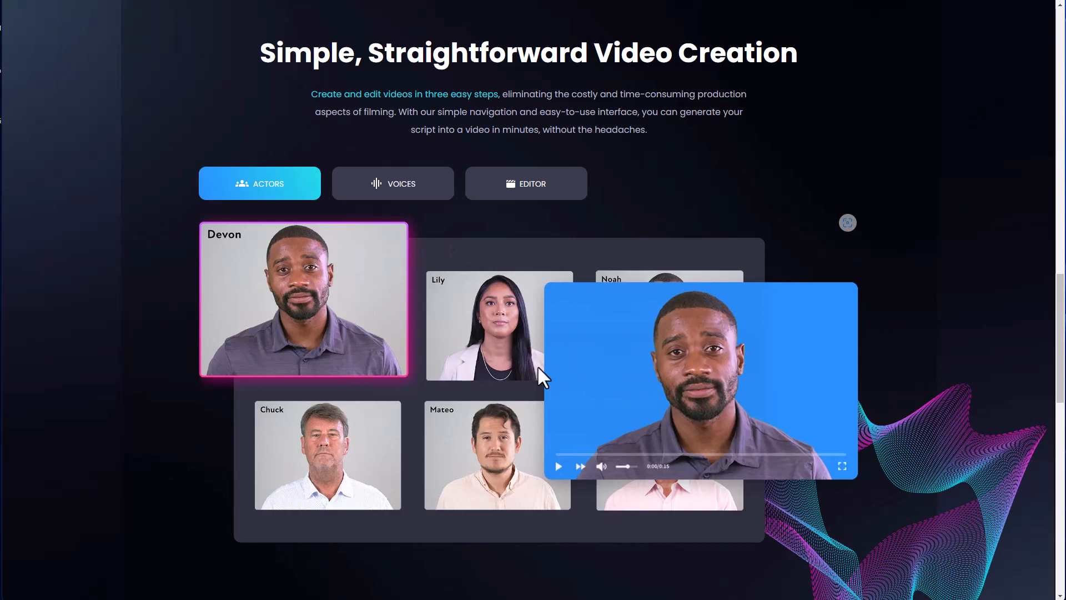
{"action": "left_click", "coordinate": [408, 189]}
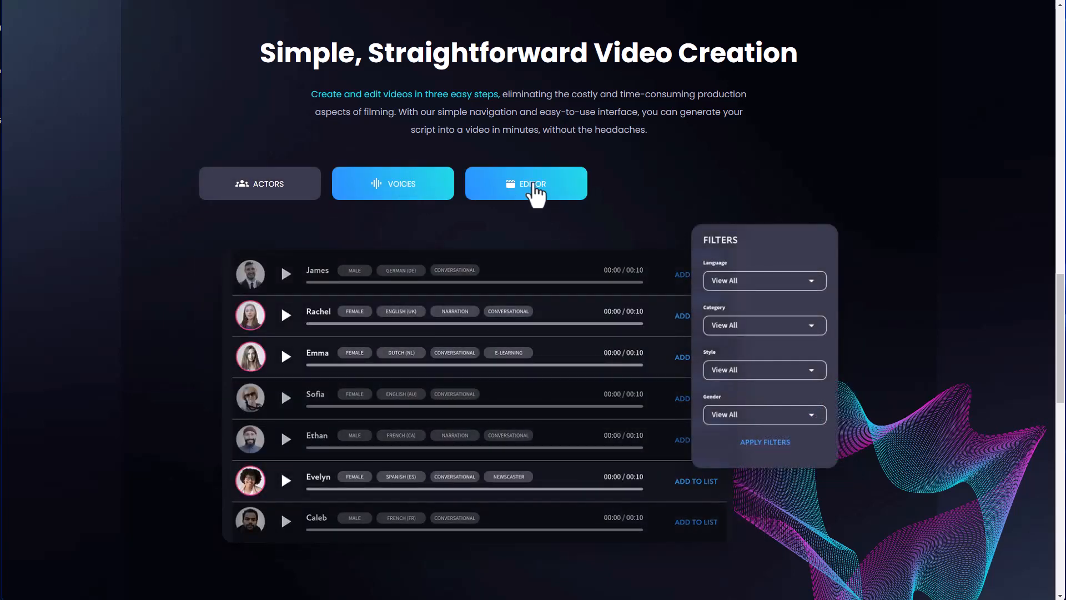
{"action": "left_click", "coordinate": [534, 190]}
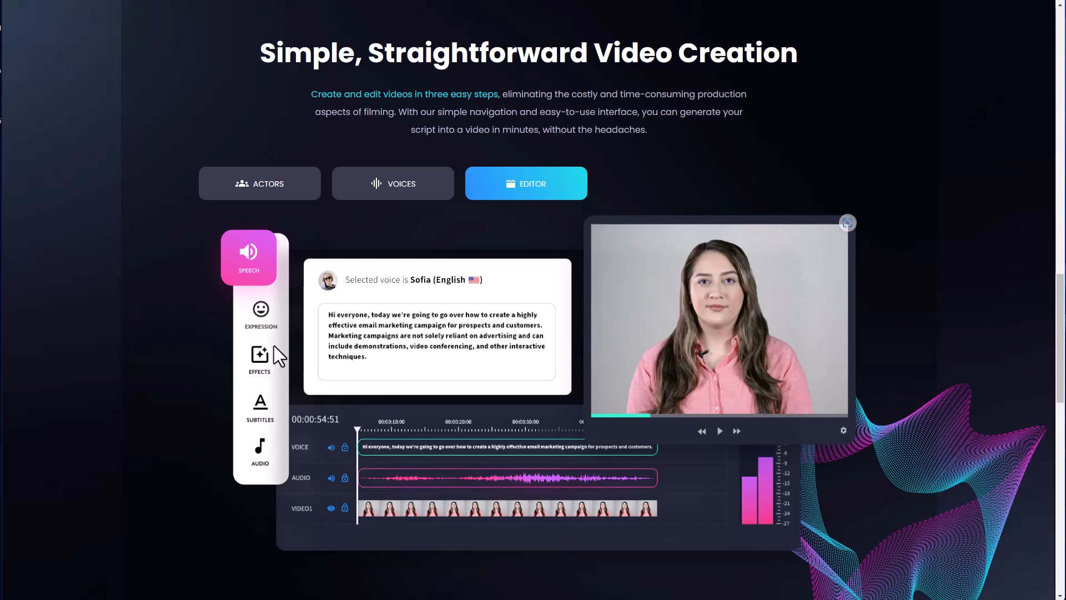
{"action": "scroll", "coordinate": [322, 330], "scroll_direction": "down", "scroll_amount": 5}
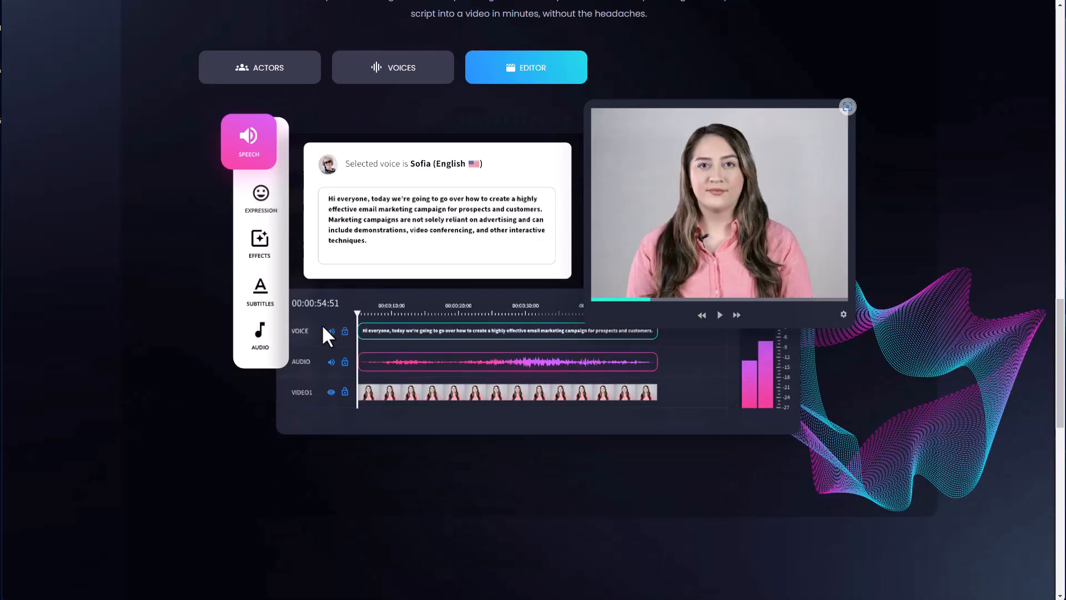
{"action": "scroll", "coordinate": [322, 329], "scroll_direction": "down", "scroll_amount": 5}
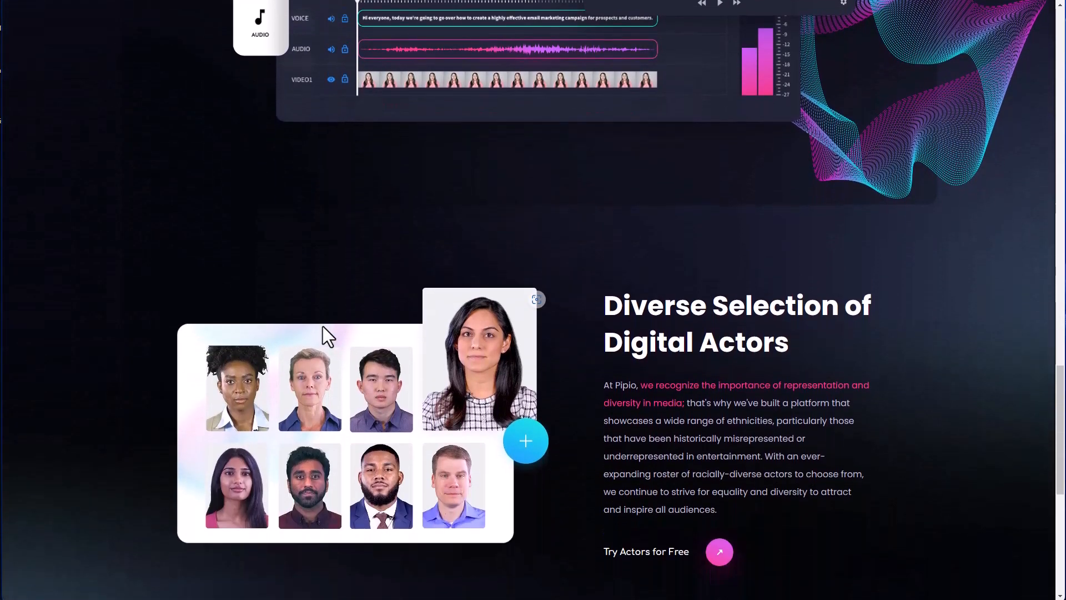
{"action": "scroll", "coordinate": [322, 325], "scroll_direction": "down", "scroll_amount": 5}
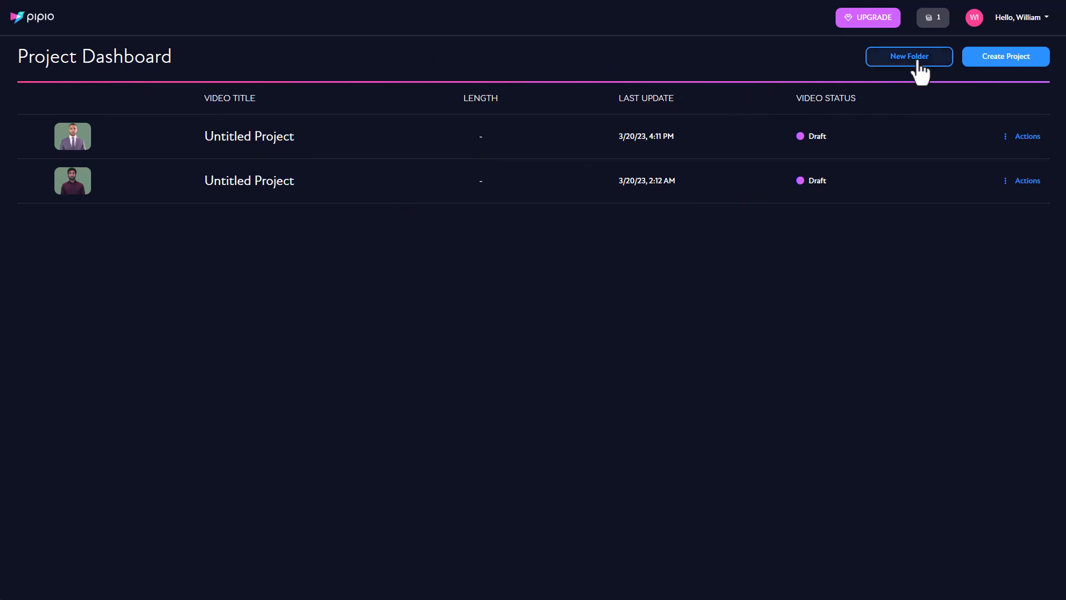
Create a new project from the dashboard and try both Isabella (casual) actors in the scene
{"action": "left_click", "coordinate": [1011, 63]}
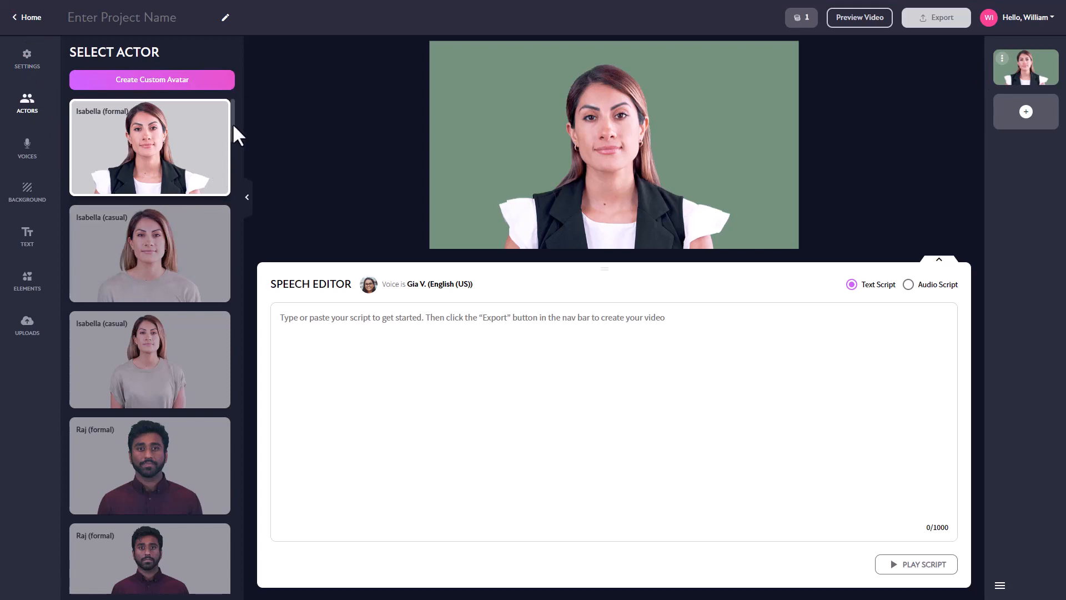
{"action": "left_click_drag", "start_coordinate": [233, 125], "coordinate": [233, 119]}
{"action": "left_click", "coordinate": [169, 261]}
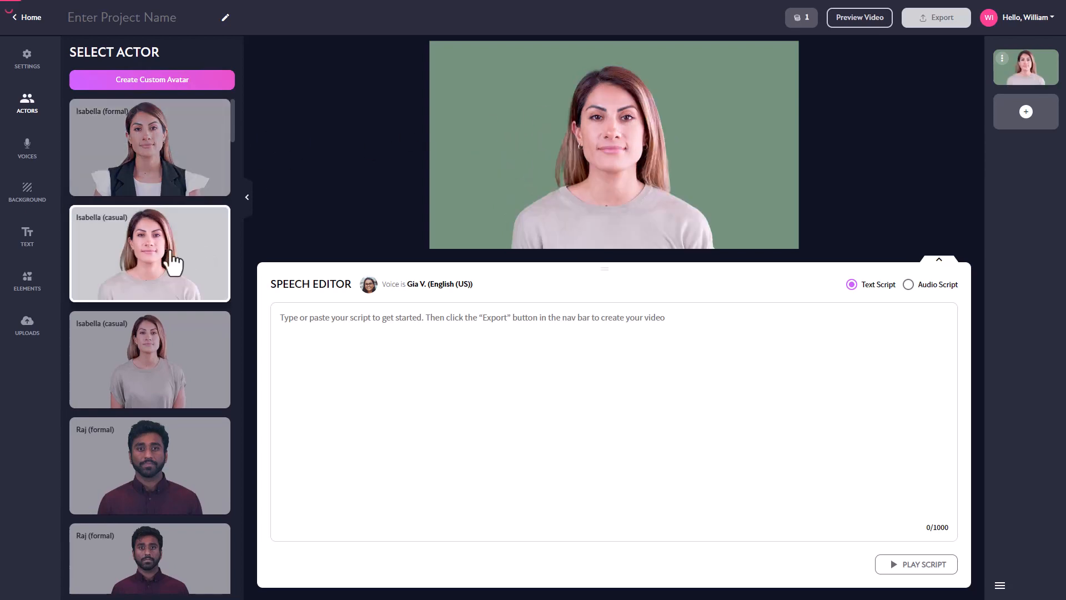
{"action": "left_click", "coordinate": [174, 354]}
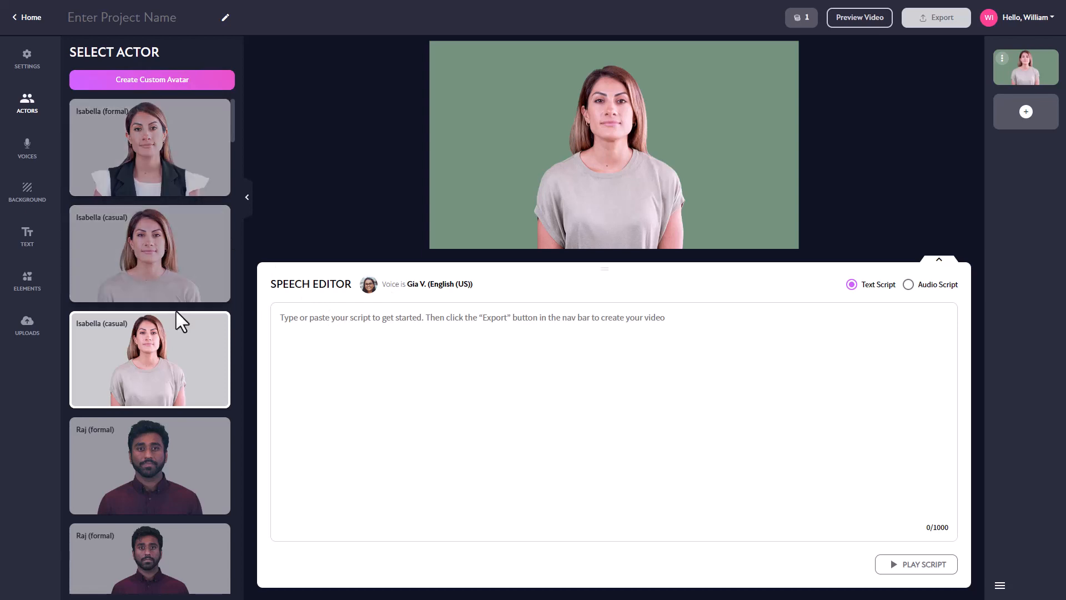
Try the Avery (formal), Devon (formal) and Devon (casual) actors in the scene
{"action": "scroll", "coordinate": [175, 311], "scroll_direction": "down", "scroll_amount": 5}
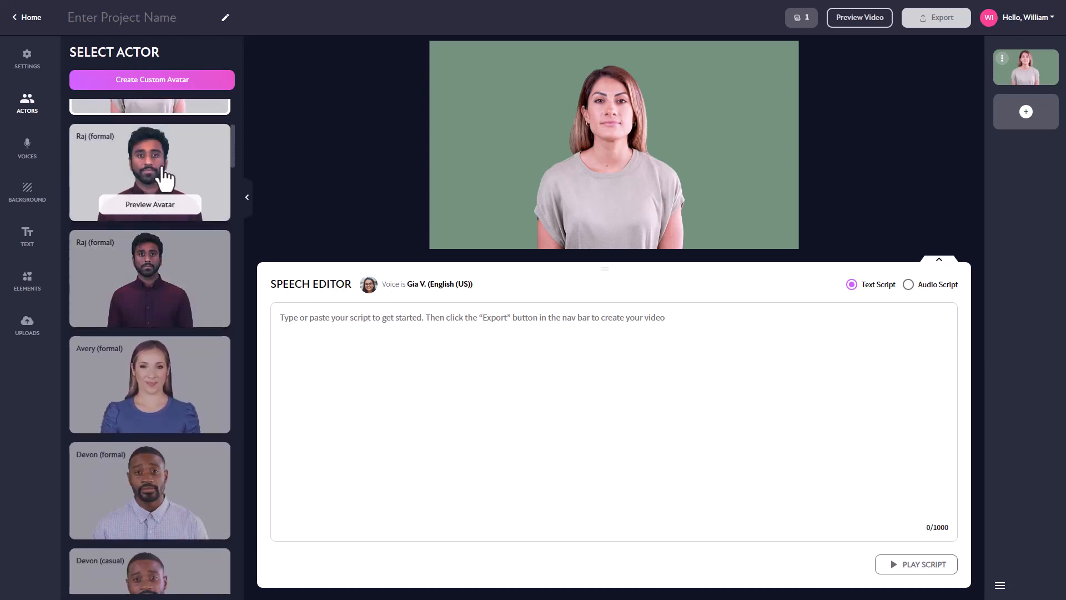
{"action": "scroll", "coordinate": [164, 303], "scroll_direction": "down", "scroll_amount": 1}
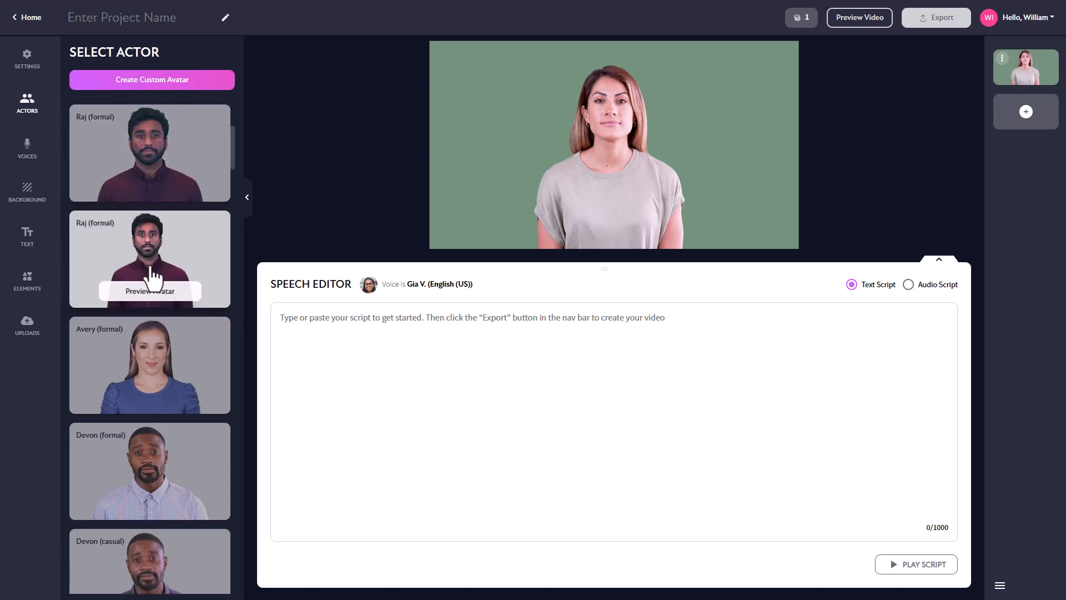
{"action": "left_click", "coordinate": [169, 214]}
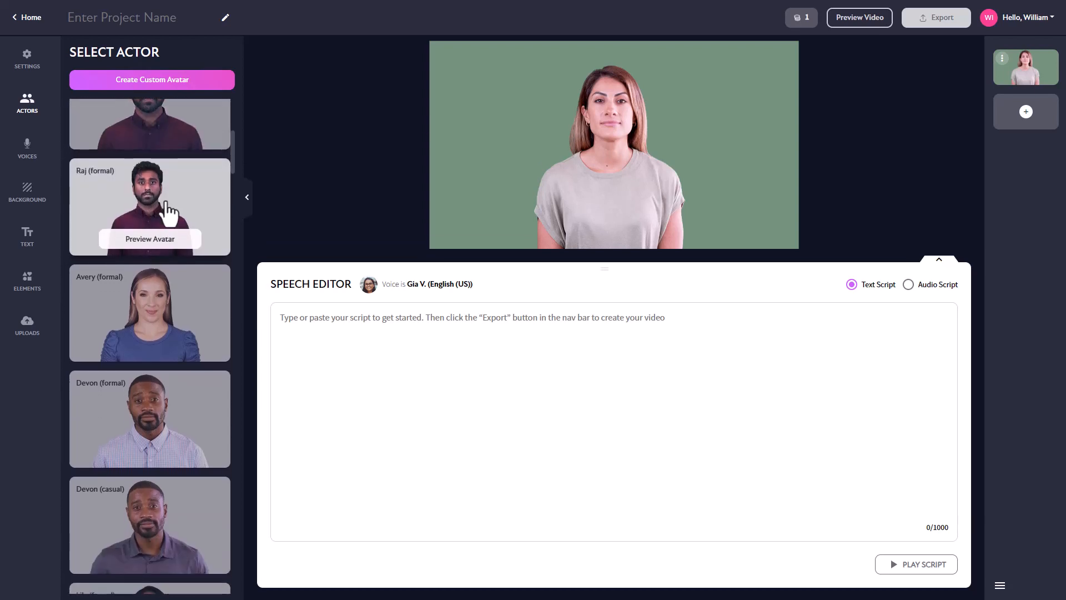
{"action": "left_click", "coordinate": [166, 314]}
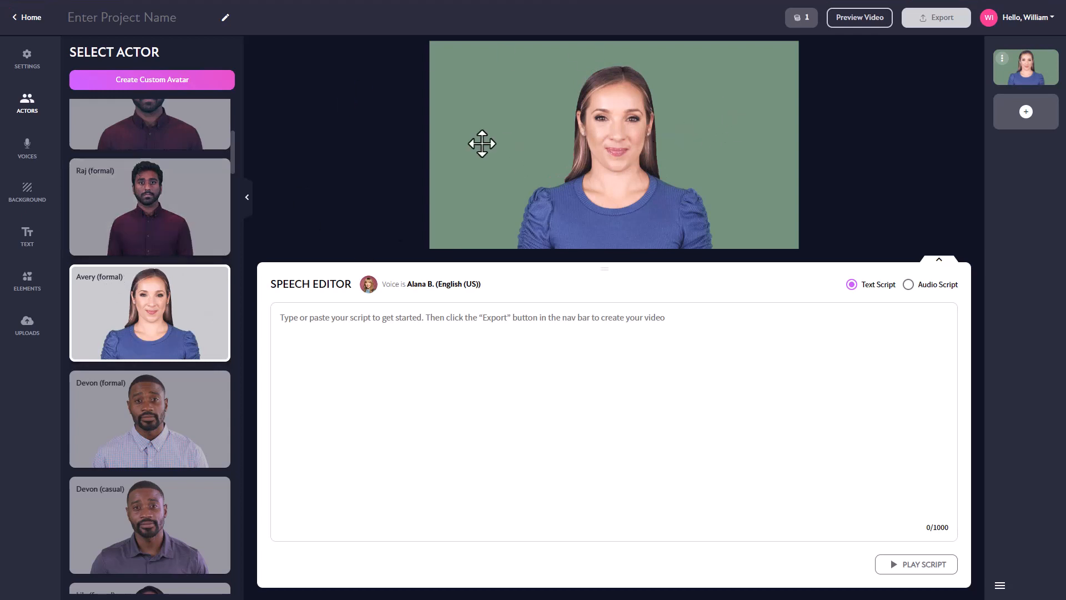
{"action": "scroll", "coordinate": [172, 351], "scroll_direction": "down", "scroll_amount": 3}
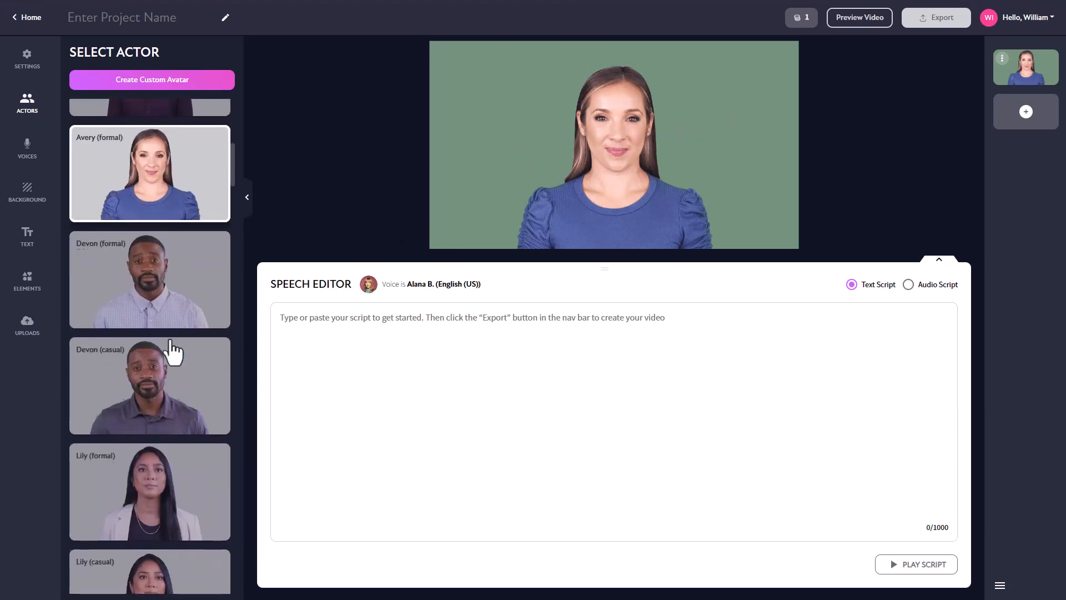
{"action": "left_click", "coordinate": [168, 280]}
{"action": "left_click", "coordinate": [150, 378]}
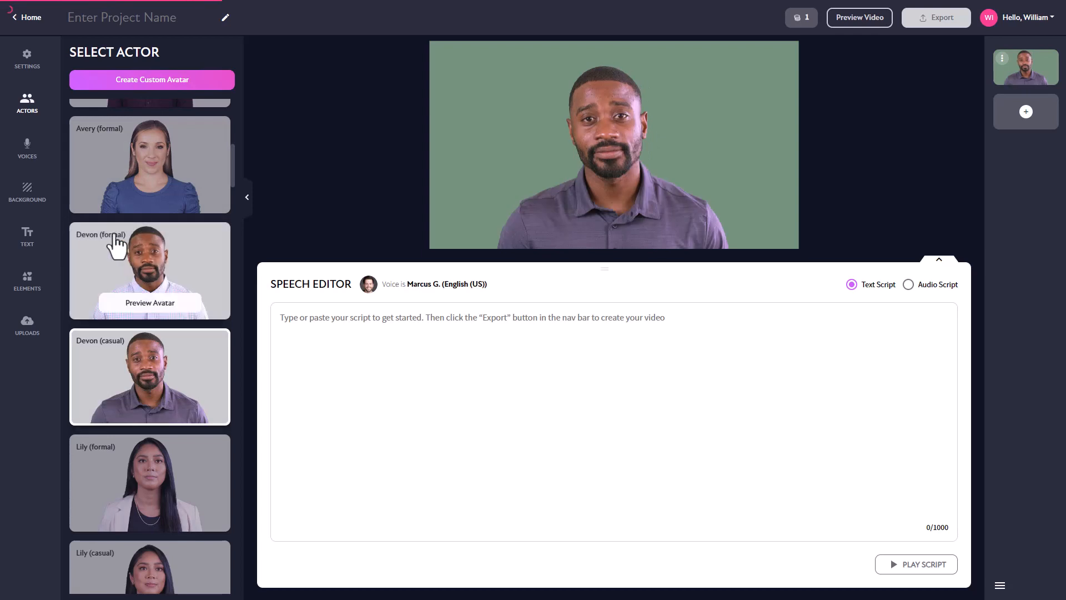
Try the Lily (formal), Lily (casual) and Noah (formal1) actors in the scene
{"action": "scroll", "coordinate": [153, 406], "scroll_direction": "down", "scroll_amount": 1}
{"action": "left_click", "coordinate": [152, 431]}
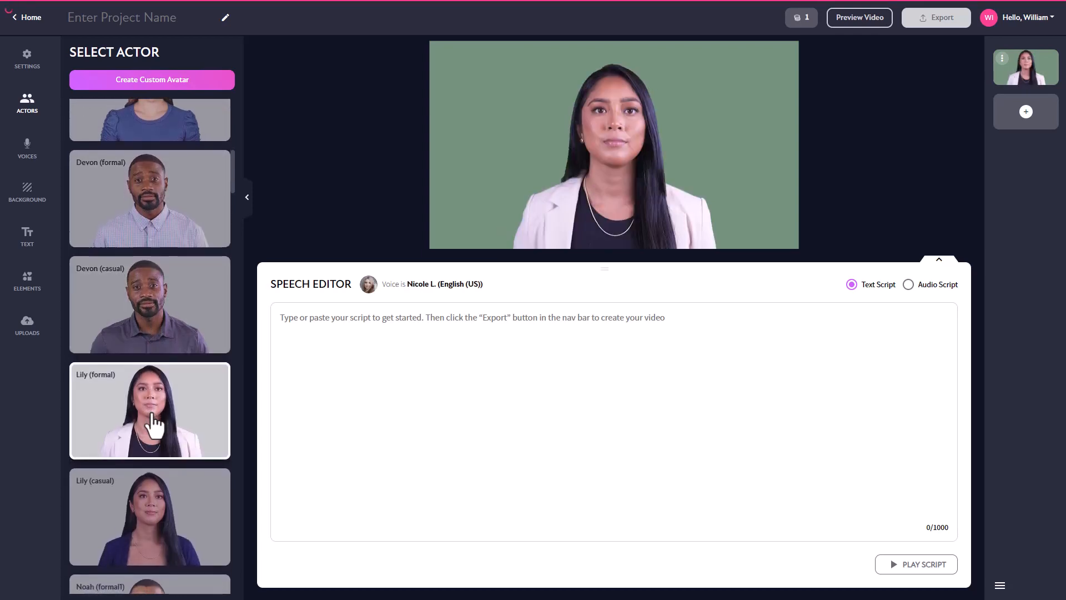
{"action": "left_click", "coordinate": [161, 487]}
{"action": "scroll", "coordinate": [156, 376], "scroll_direction": "down", "scroll_amount": 2}
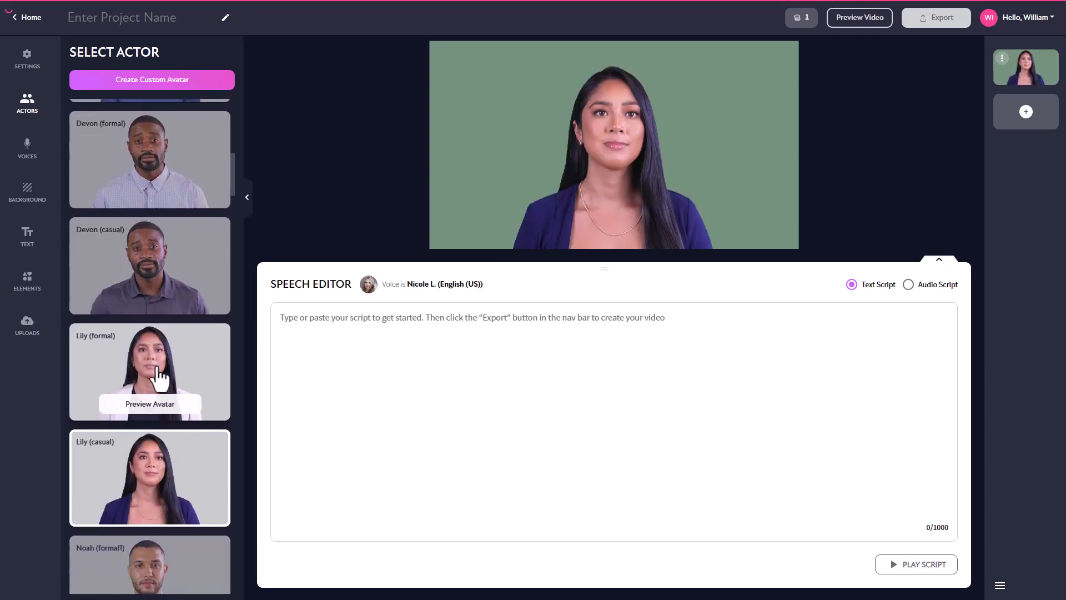
{"action": "scroll", "coordinate": [161, 377], "scroll_direction": "down", "scroll_amount": 1}
{"action": "left_click", "coordinate": [160, 415]}
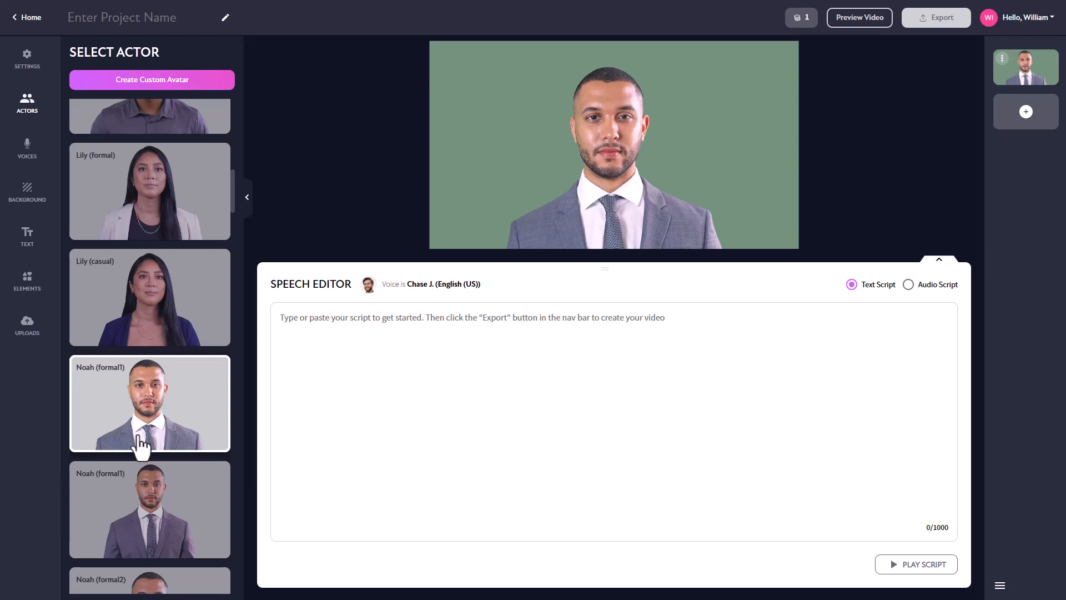
{"action": "scroll", "coordinate": [144, 445], "scroll_direction": "down", "scroll_amount": 4}
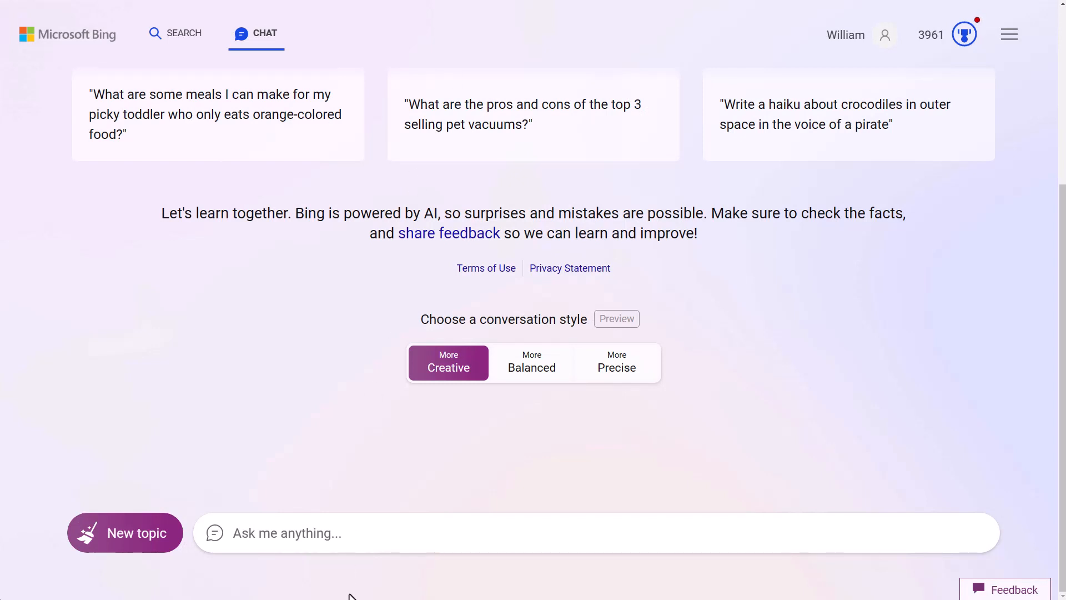
Switch to Bing Chat and ask "what are the selection criteria for a robot vaccum cleaner"
{"action": "left_click", "coordinate": [334, 533]}
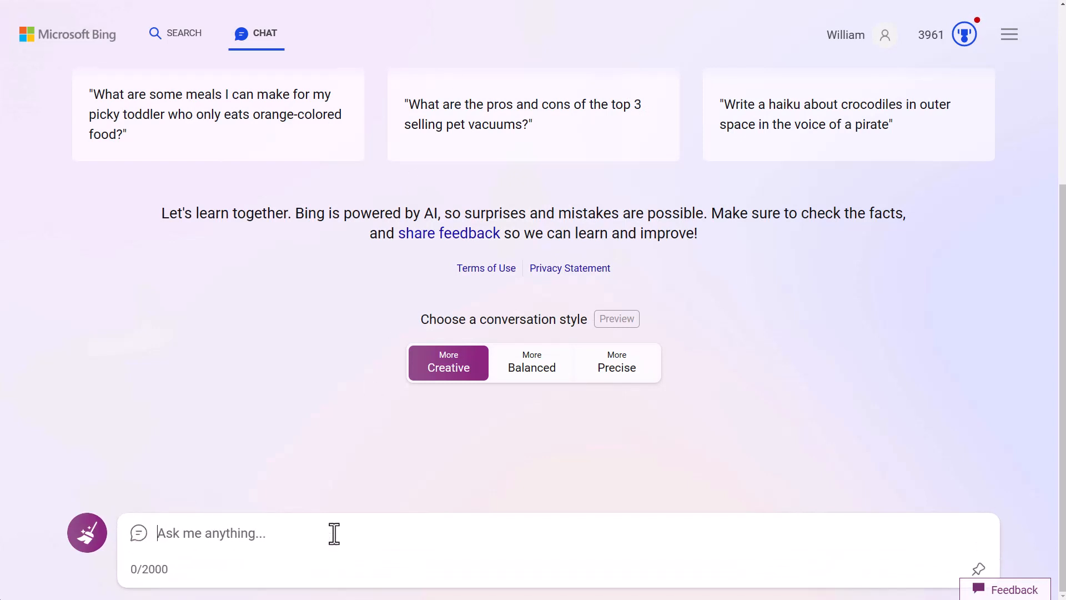
{"action": "type", "text": "what are the selection criteria for a robot vaccum cleaner"}
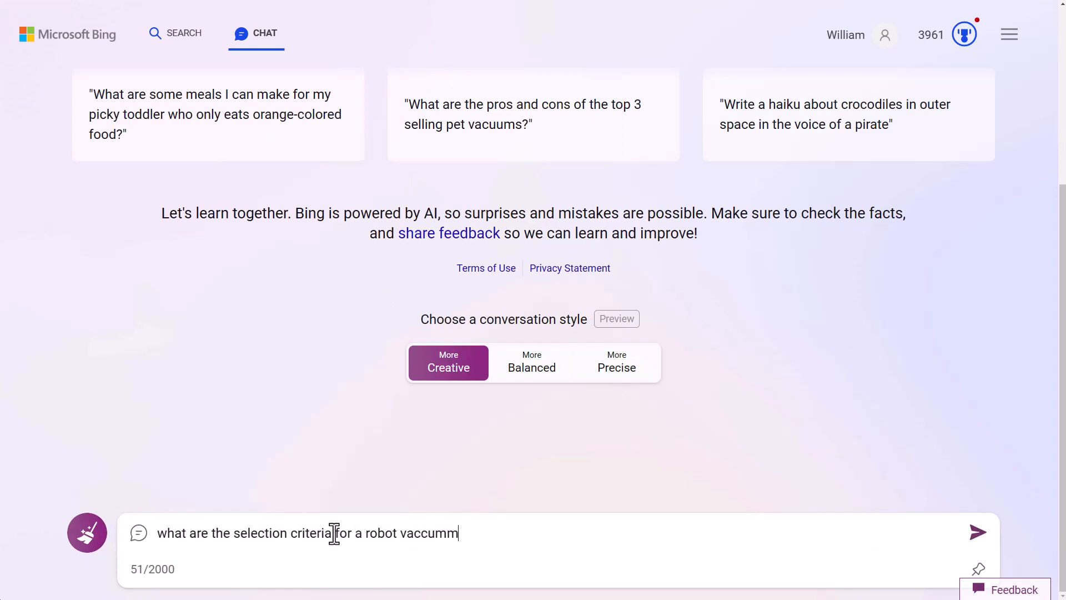
{"action": "key", "text": "Return"}
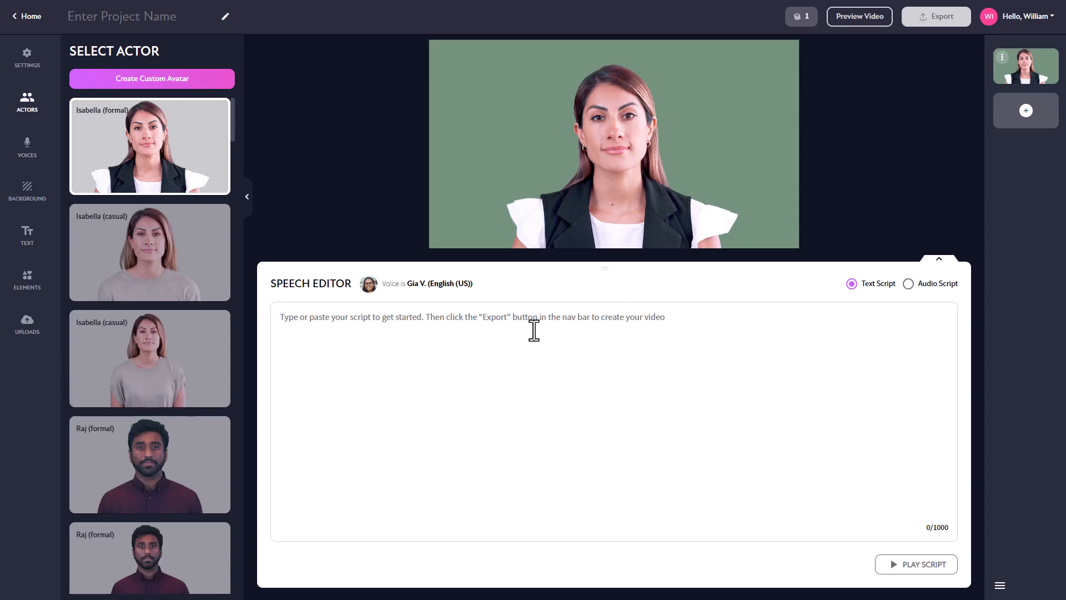
Switch to Pipio and fill the speech editor with the robot vacuum intro, from "Hi everyone, welcome back to my channel" to "before buying a robot vacuum."
{"action": "left_click", "coordinate": [510, 324]}
{"action": "type", "text": "Hi everyone, welcome back to my channel. Today I'm going to talk about how to choose the right robot vacuum cleaner for your home. Robot vacuums are amazing devices that can save you time and energy by cleaning your floors automatically. But with so many models and features on the market, how do you know which one is best for you? In this video, I'm going to share with you some tips and factors to consider before buying a robot vacuum."}
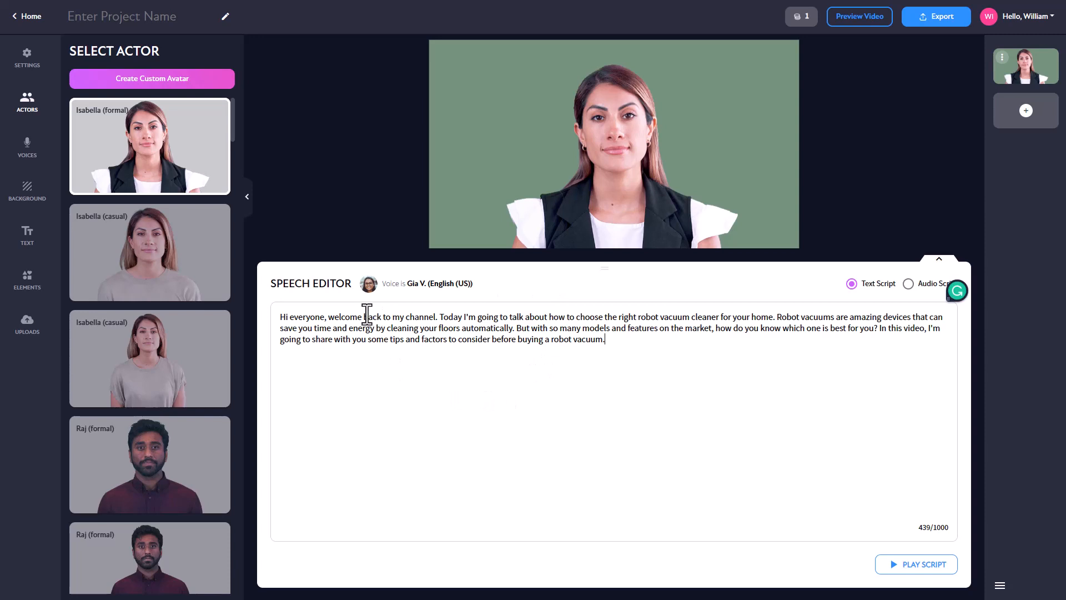
{"action": "mouse_move", "coordinate": [163, 236]}
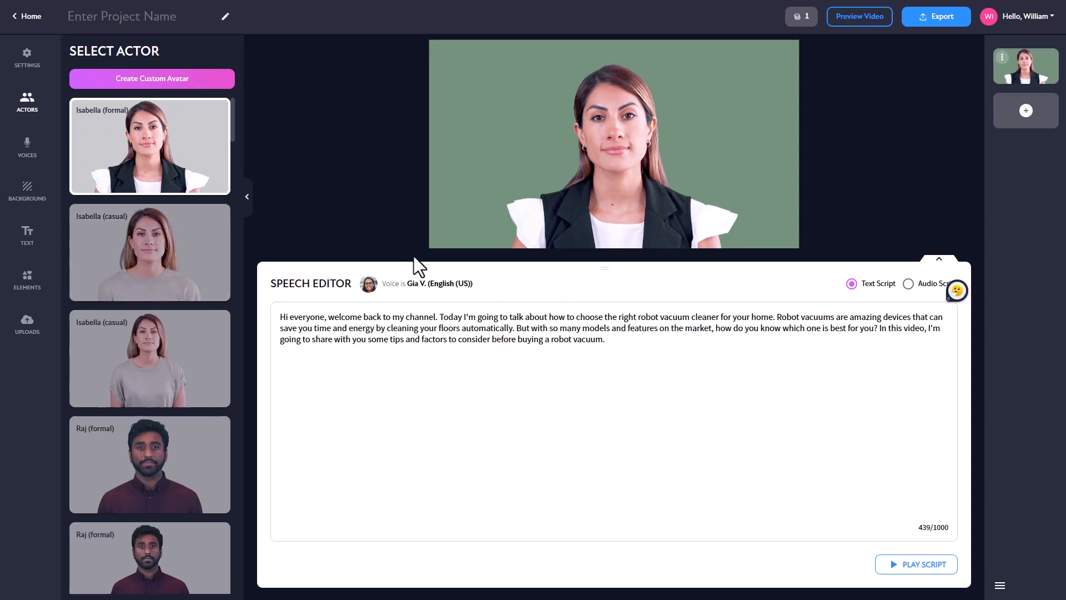
{"action": "left_click", "coordinate": [280, 287]}
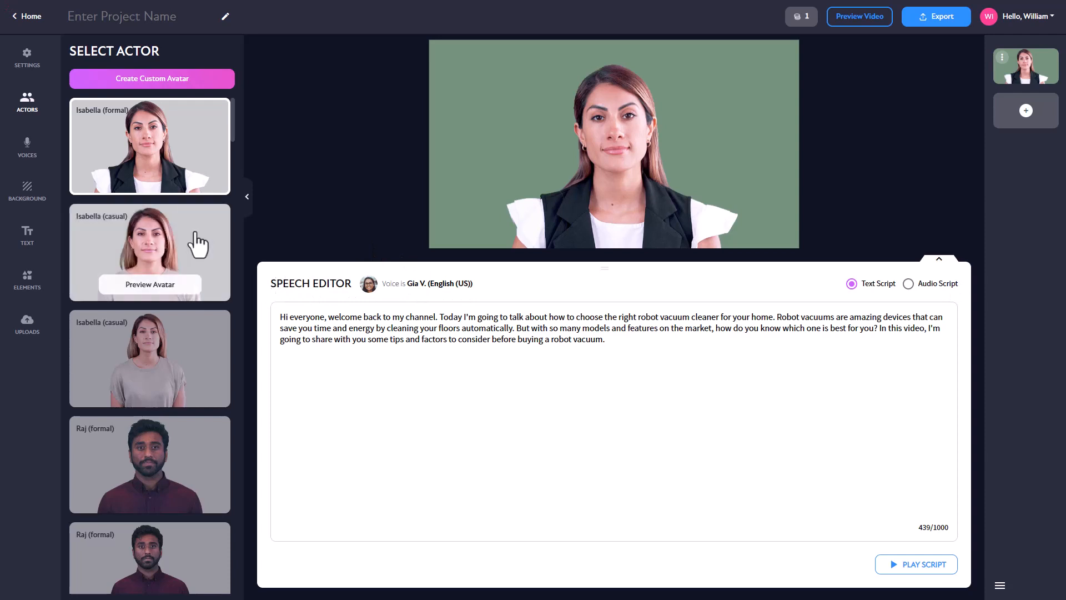
Filter the voice library to English voices with the sex set to she/her
{"action": "left_click", "coordinate": [27, 143]}
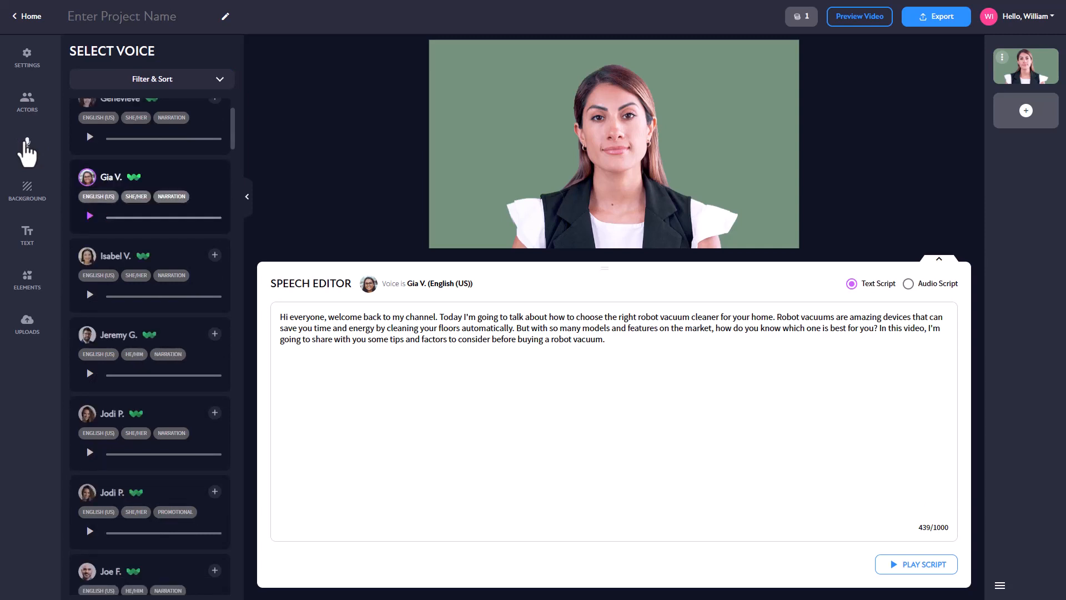
{"action": "left_click", "coordinate": [170, 83]}
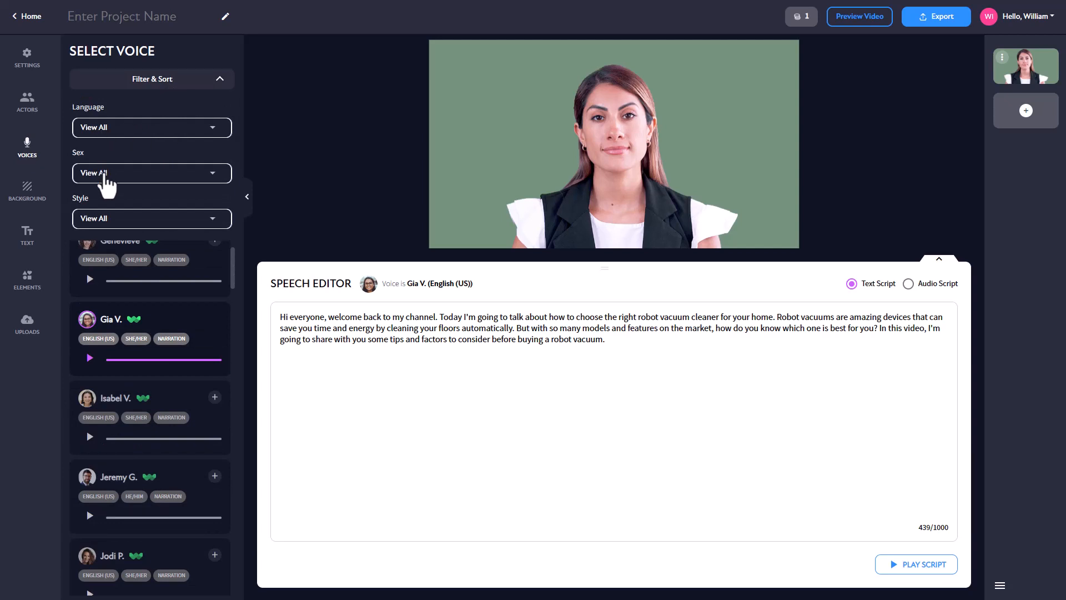
{"action": "left_click", "coordinate": [138, 128]}
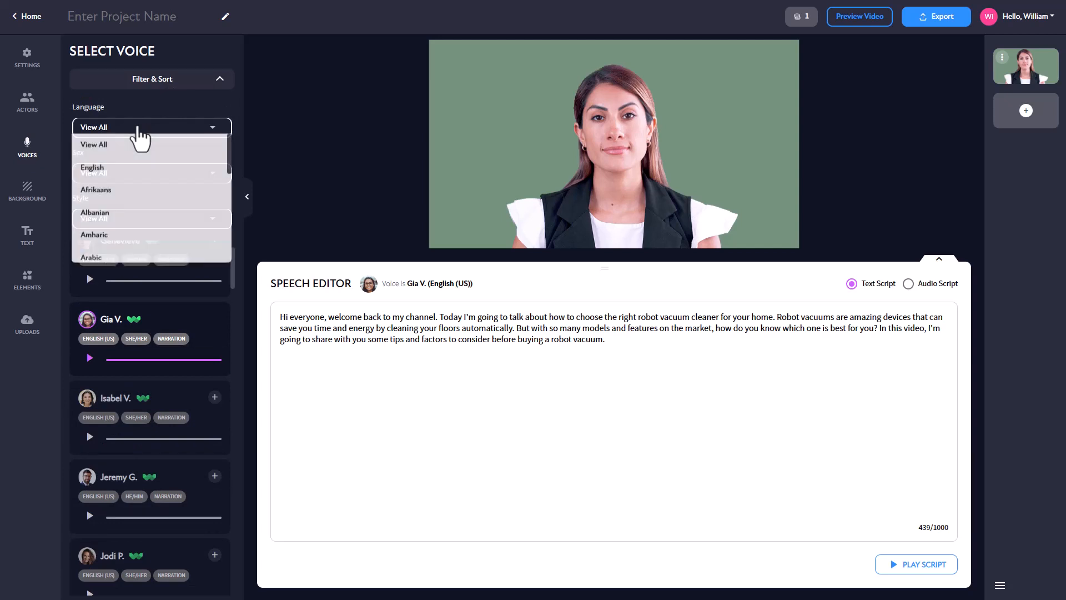
{"action": "left_click", "coordinate": [135, 168]}
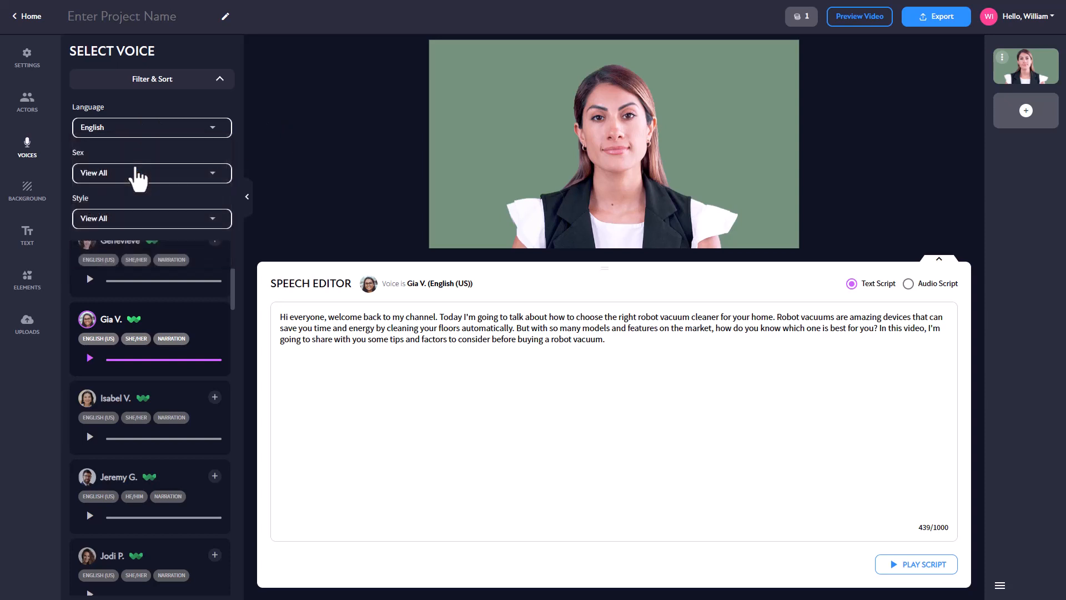
{"action": "left_click", "coordinate": [102, 173]}
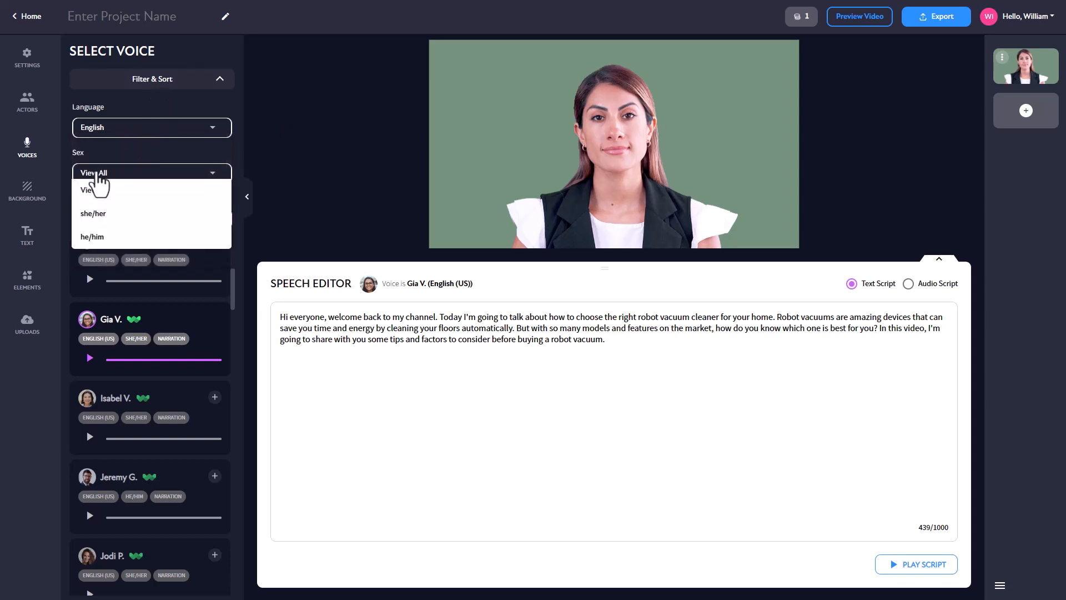
{"action": "left_click", "coordinate": [112, 219]}
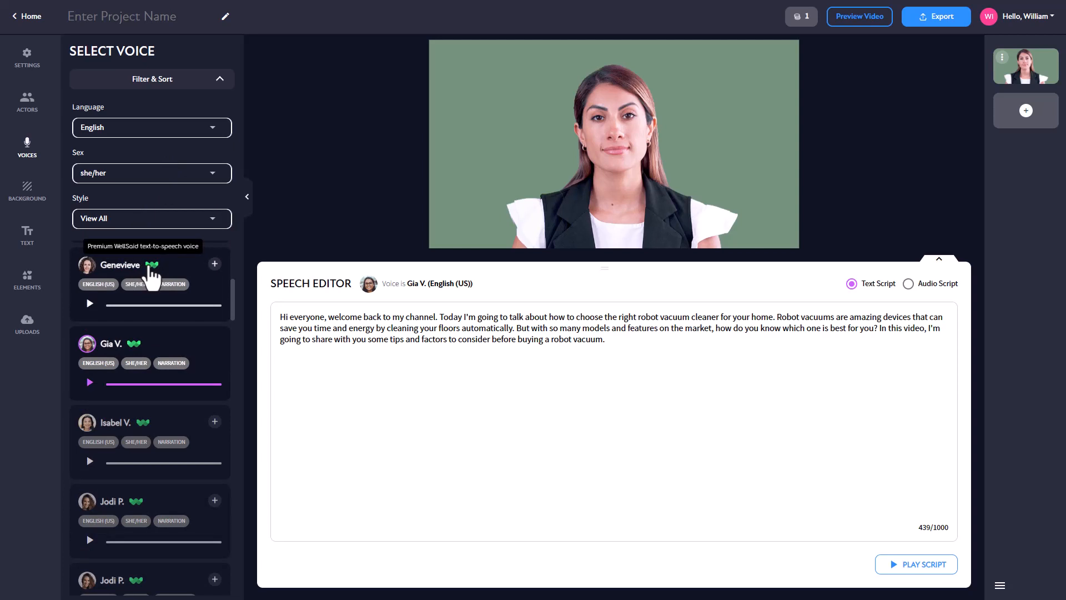
Look through the English she/her voices and play the Alana B. and Ava M. narration samples
{"action": "scroll", "coordinate": [150, 274], "scroll_direction": "down", "scroll_amount": 2}
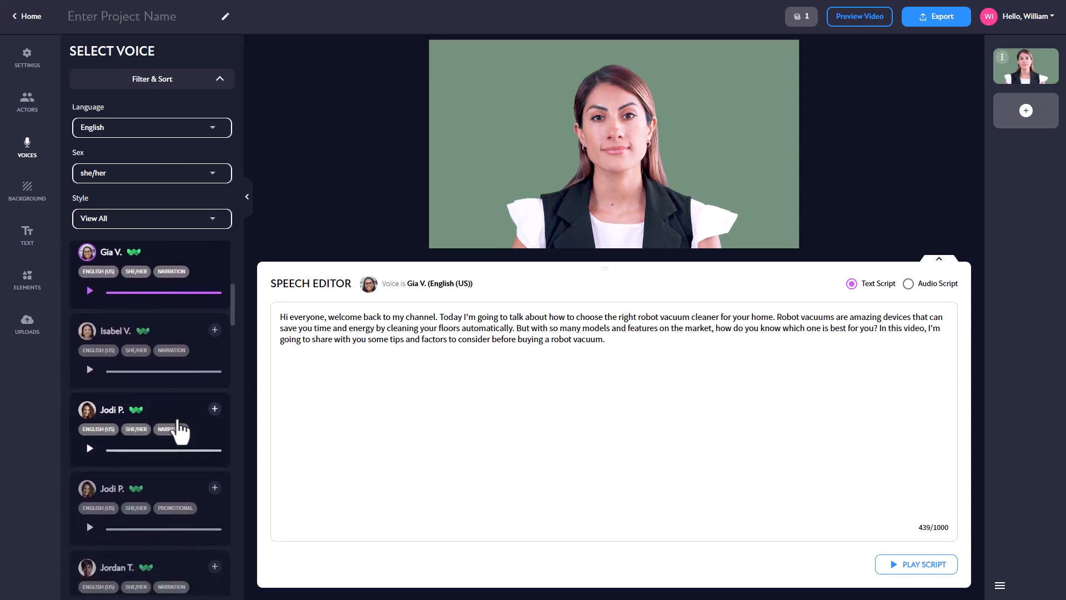
{"action": "scroll", "coordinate": [133, 428], "scroll_direction": "down", "scroll_amount": 14}
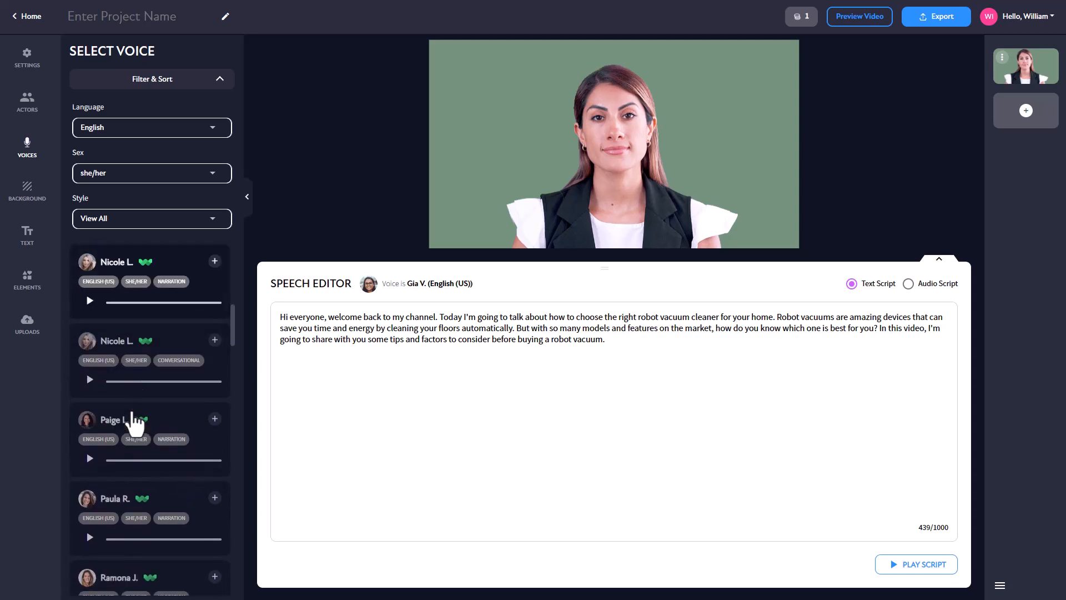
{"action": "scroll", "coordinate": [133, 425], "scroll_direction": "down", "scroll_amount": 15}
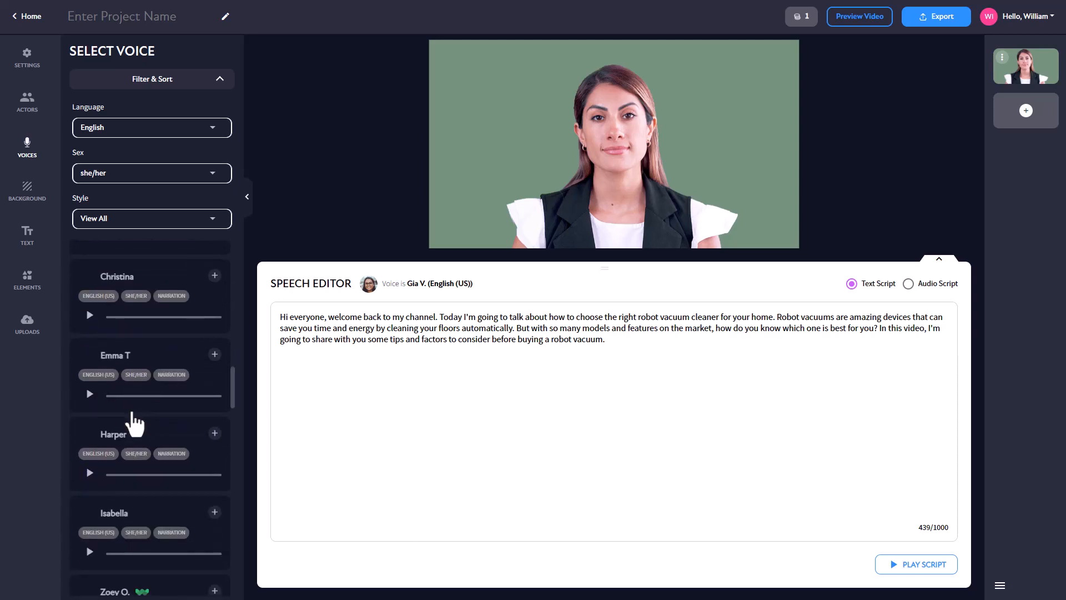
{"action": "scroll", "coordinate": [189, 394], "scroll_direction": "down", "scroll_amount": 4}
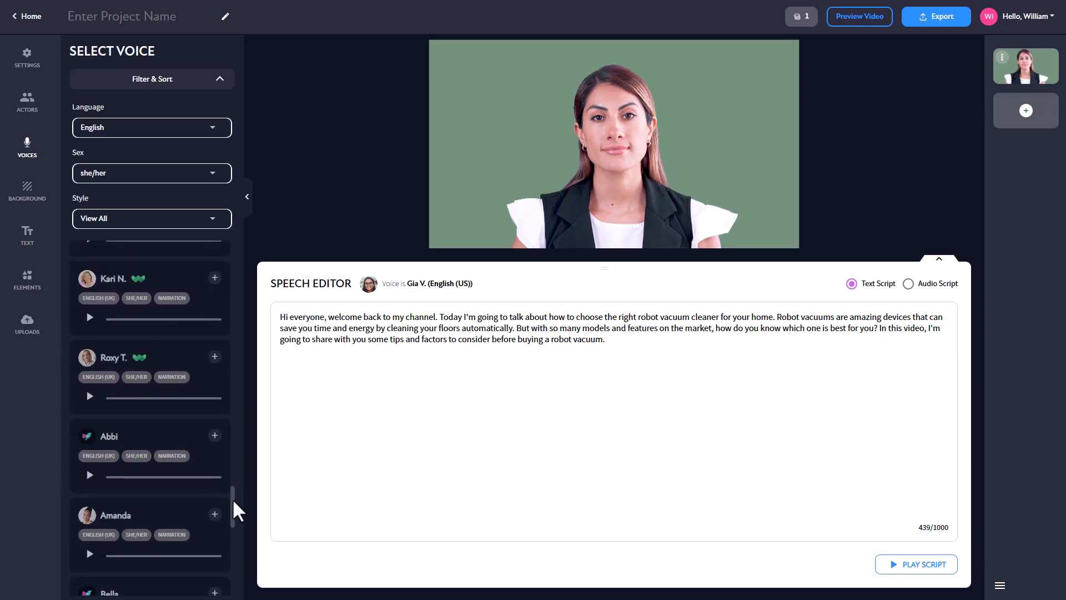
{"action": "left_click_drag", "start_coordinate": [232, 498], "coordinate": [223, 248]}
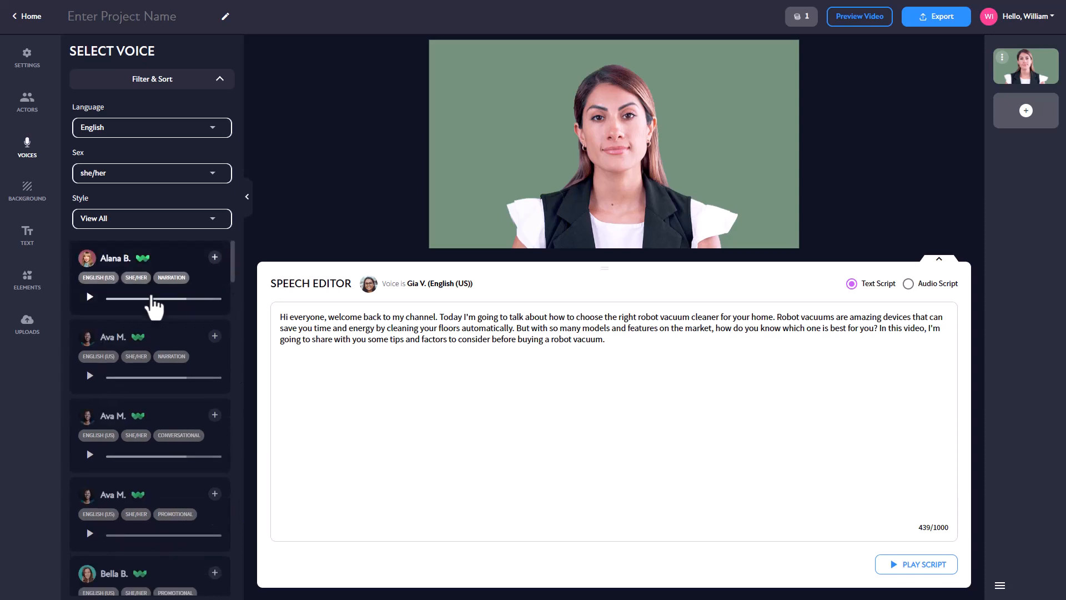
{"action": "left_click", "coordinate": [90, 298]}
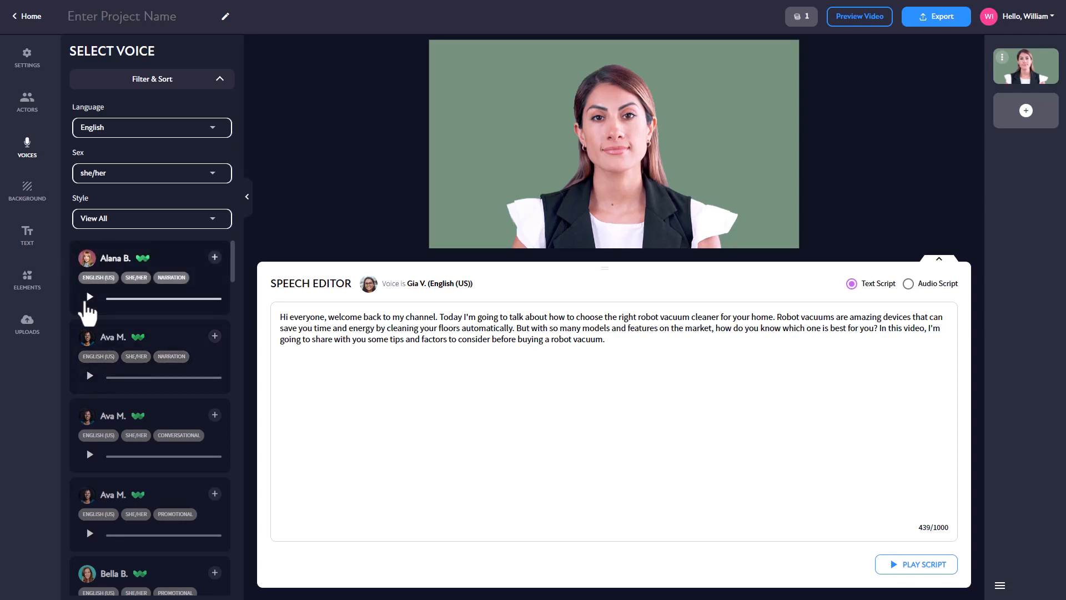
{"action": "left_click", "coordinate": [89, 376]}
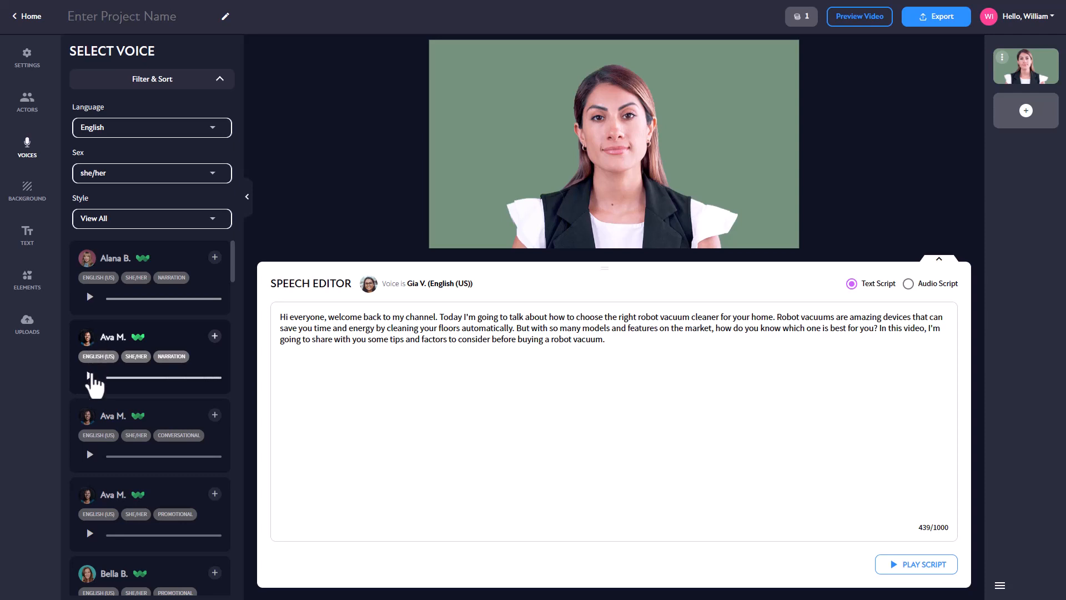
Play the Ava M. conversational and Cameron S. narration voice samples
{"action": "scroll", "coordinate": [92, 385], "scroll_direction": "down", "scroll_amount": 1}
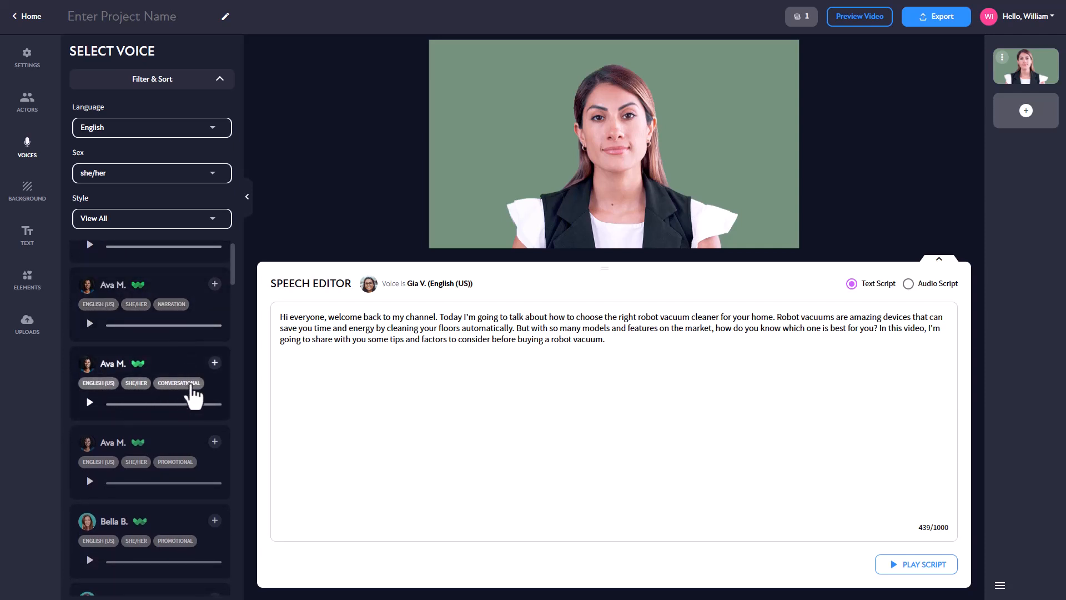
{"action": "left_click", "coordinate": [89, 402]}
{"action": "scroll", "coordinate": [92, 413], "scroll_direction": "down", "scroll_amount": 3}
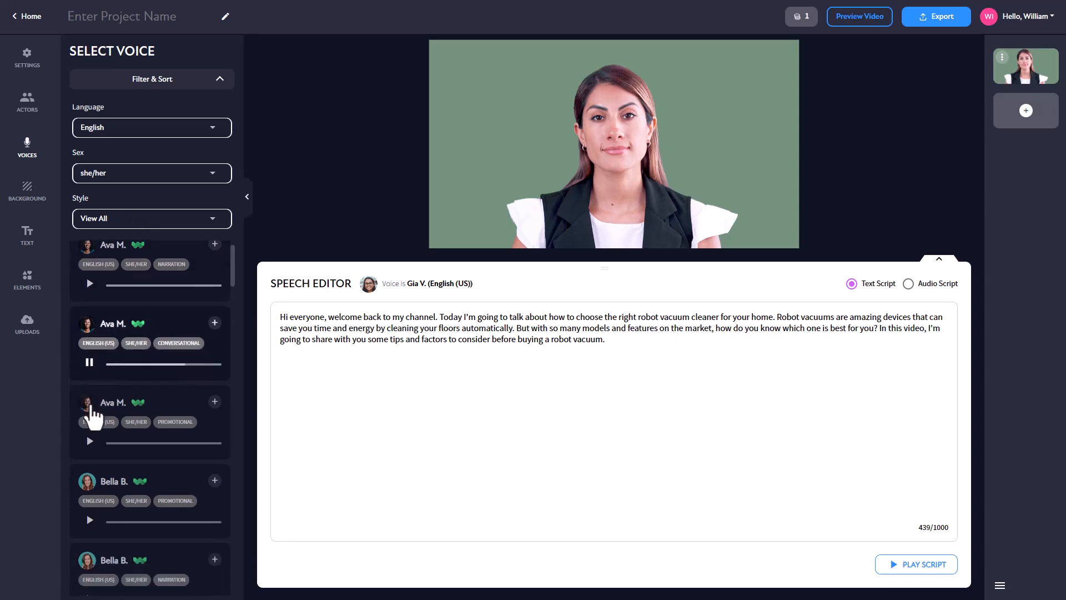
{"action": "scroll", "coordinate": [86, 415], "scroll_direction": "down", "scroll_amount": 1}
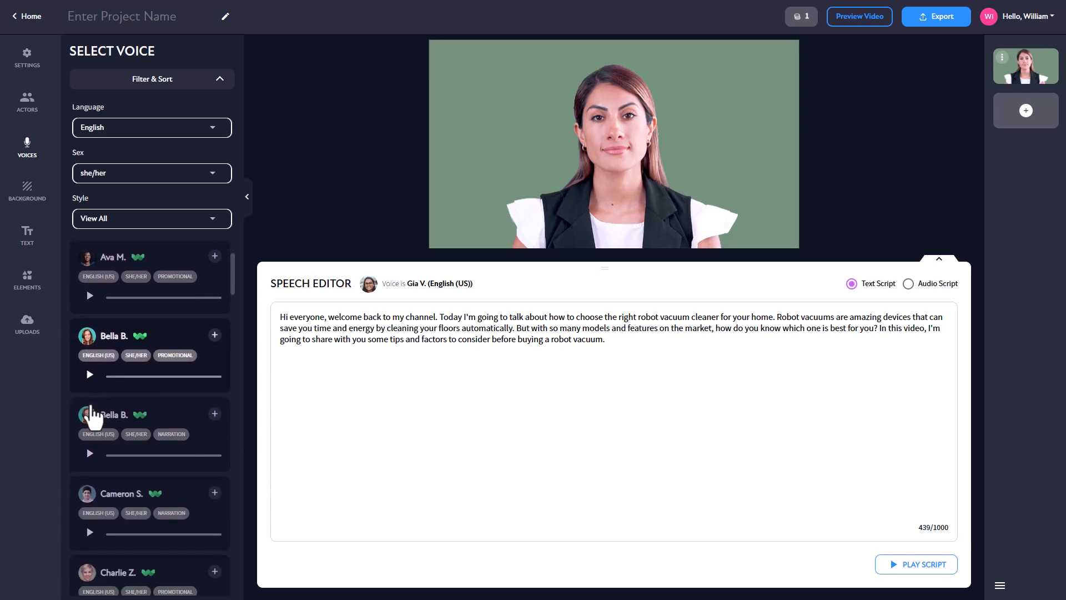
{"action": "left_click", "coordinate": [90, 504]}
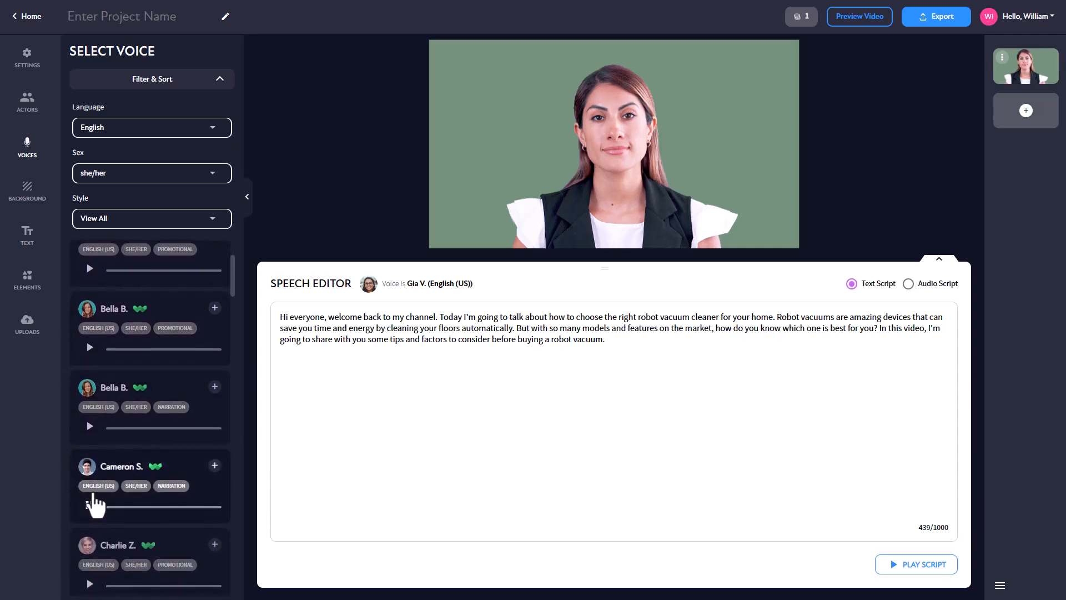
{"action": "scroll", "coordinate": [92, 388], "scroll_direction": "down", "scroll_amount": 2}
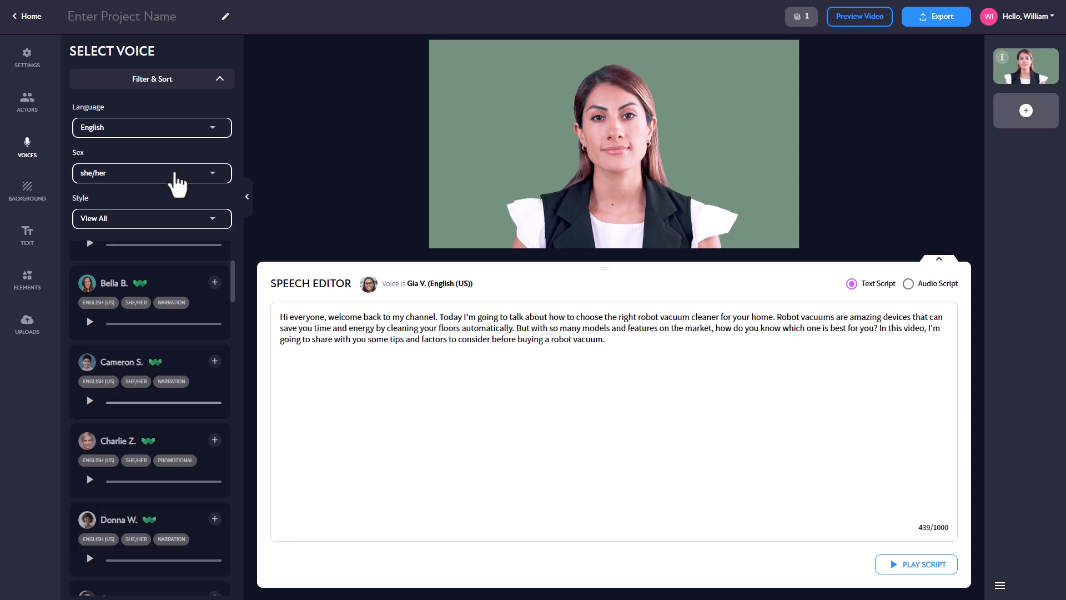
Filter the voices to he/him and play the Joe F. narration and Kai M. conversational samples
{"action": "left_click", "coordinate": [175, 173]}
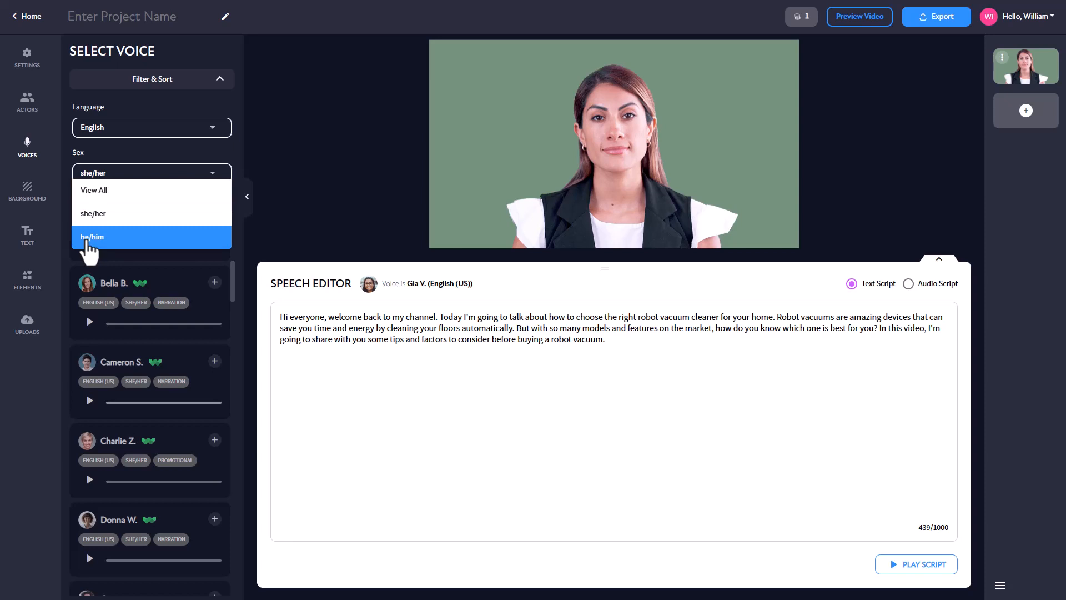
{"action": "left_click", "coordinate": [87, 238]}
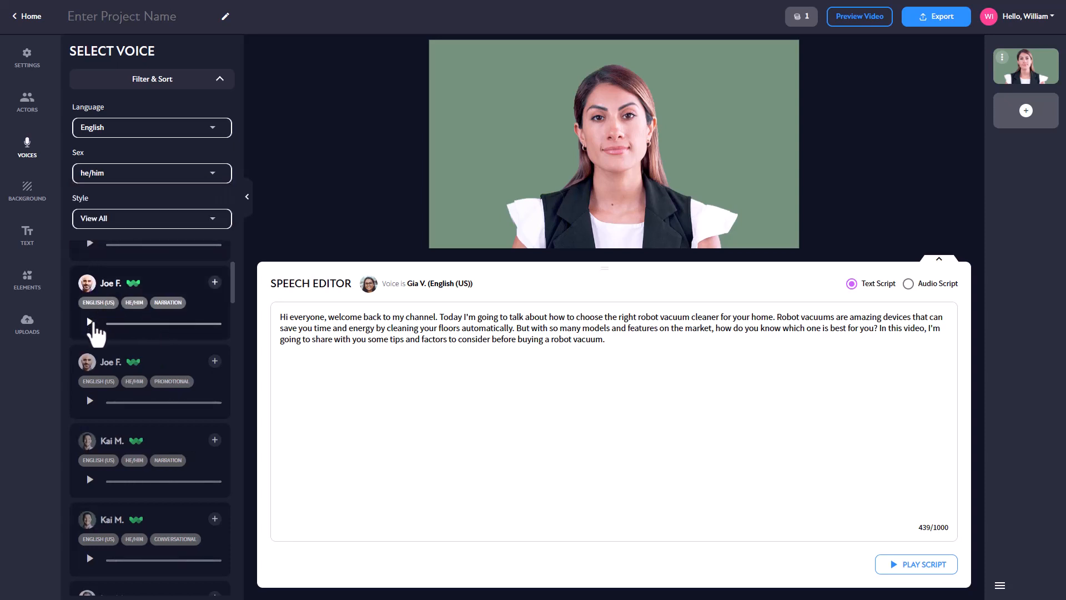
{"action": "left_click", "coordinate": [90, 322]}
{"action": "scroll", "coordinate": [95, 336], "scroll_direction": "down", "scroll_amount": 1}
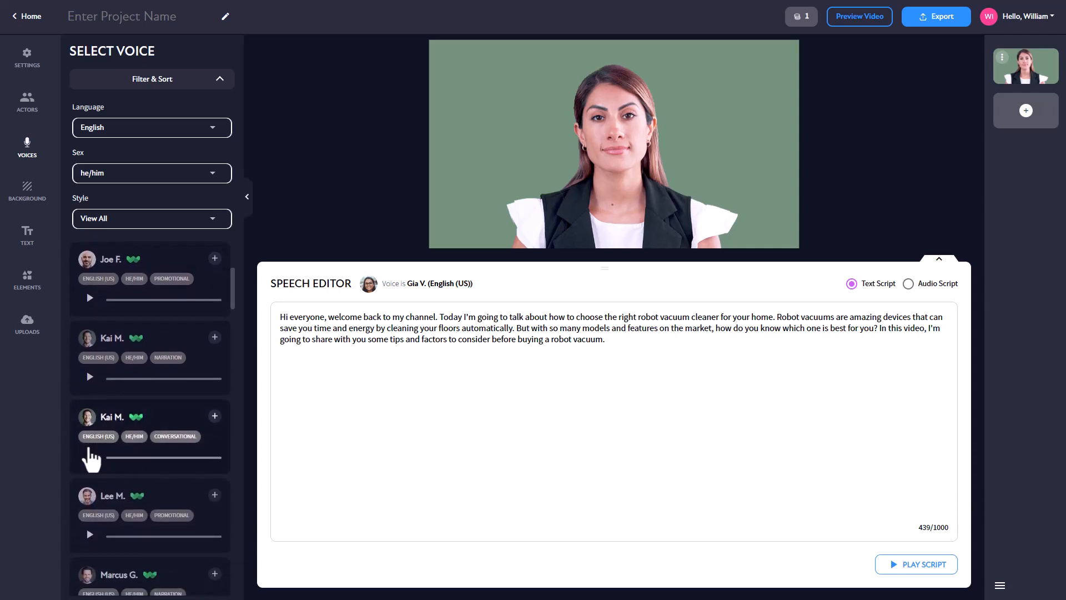
{"action": "left_click", "coordinate": [90, 456]}
{"action": "scroll", "coordinate": [119, 432], "scroll_direction": "down", "scroll_amount": 2}
{"action": "scroll", "coordinate": [117, 421], "scroll_direction": "down", "scroll_amount": 1}
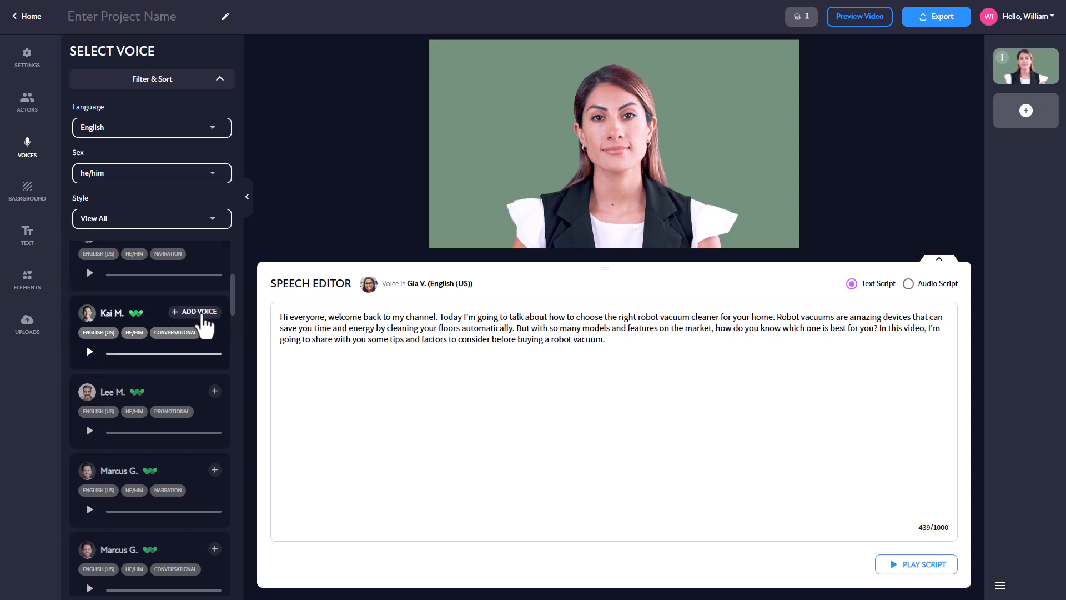
{"action": "left_click", "coordinate": [203, 312]}
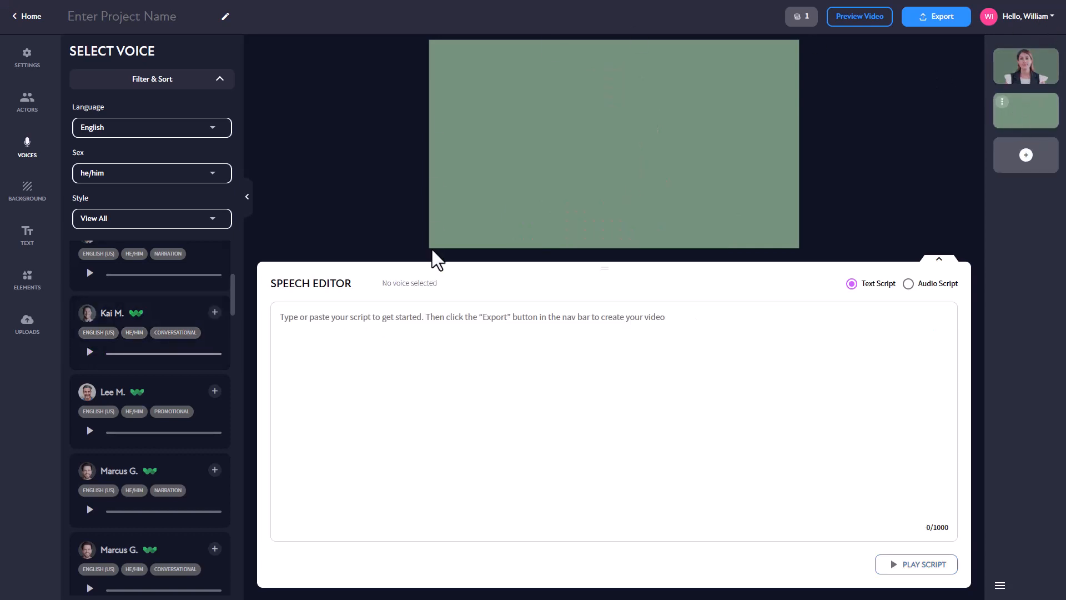
Add the Isabella (formal) actor to the second scene, shrunk to under half size and placed in the frame's lower-right corner
{"action": "left_click", "coordinate": [29, 104]}
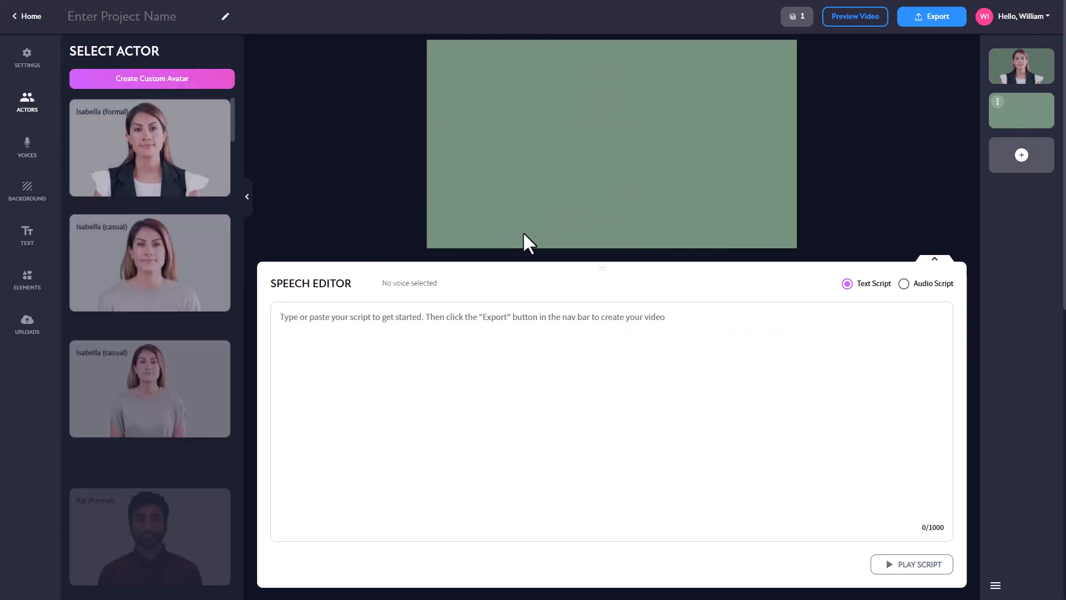
{"action": "left_click", "coordinate": [127, 138]}
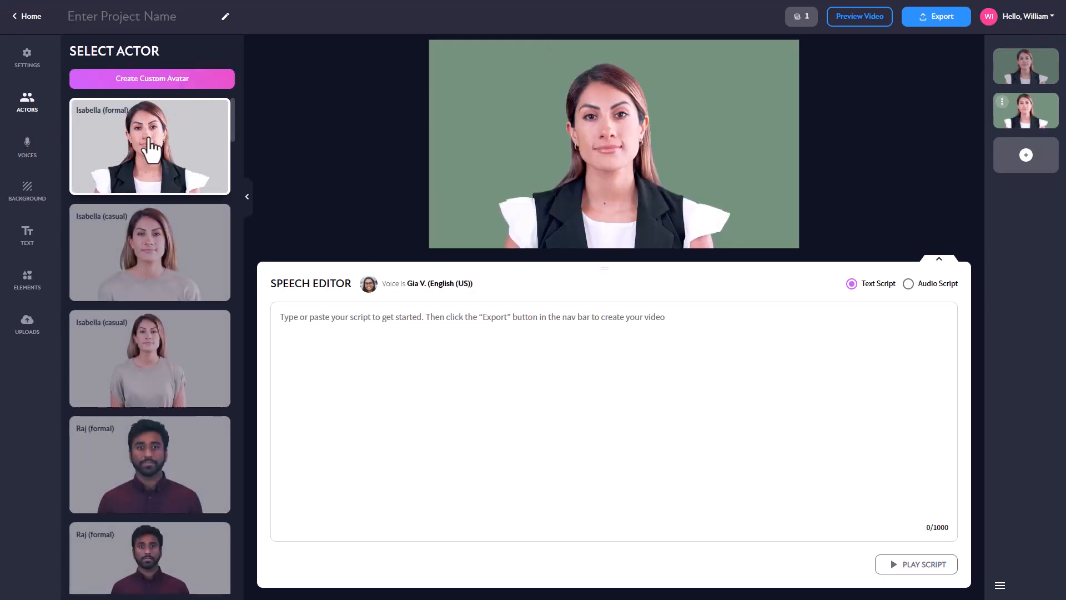
{"action": "left_click", "coordinate": [573, 158]}
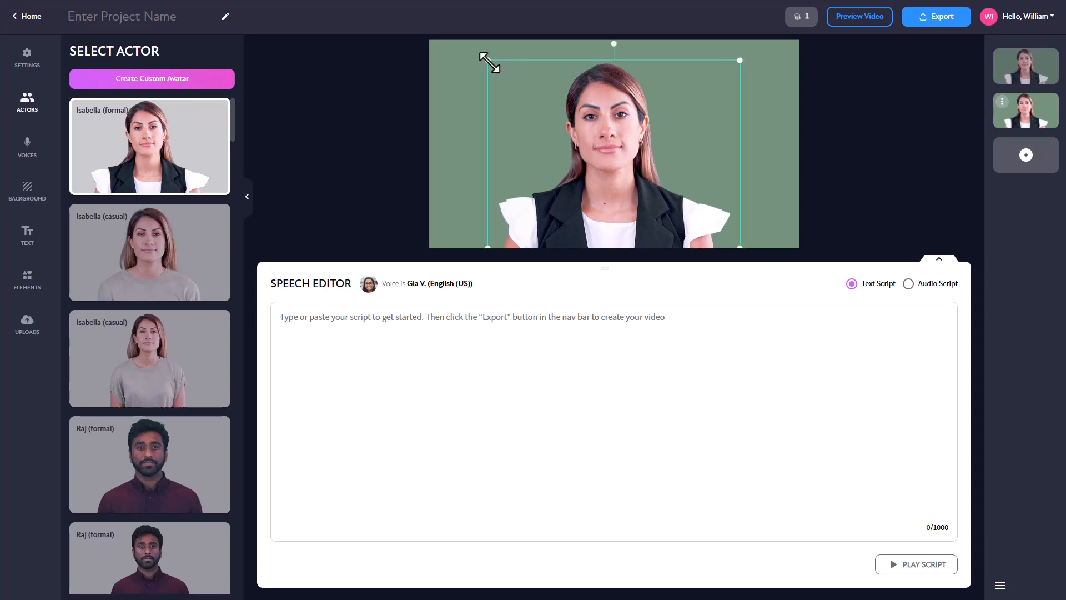
{"action": "left_click_drag", "start_coordinate": [487, 60], "coordinate": [609, 174]}
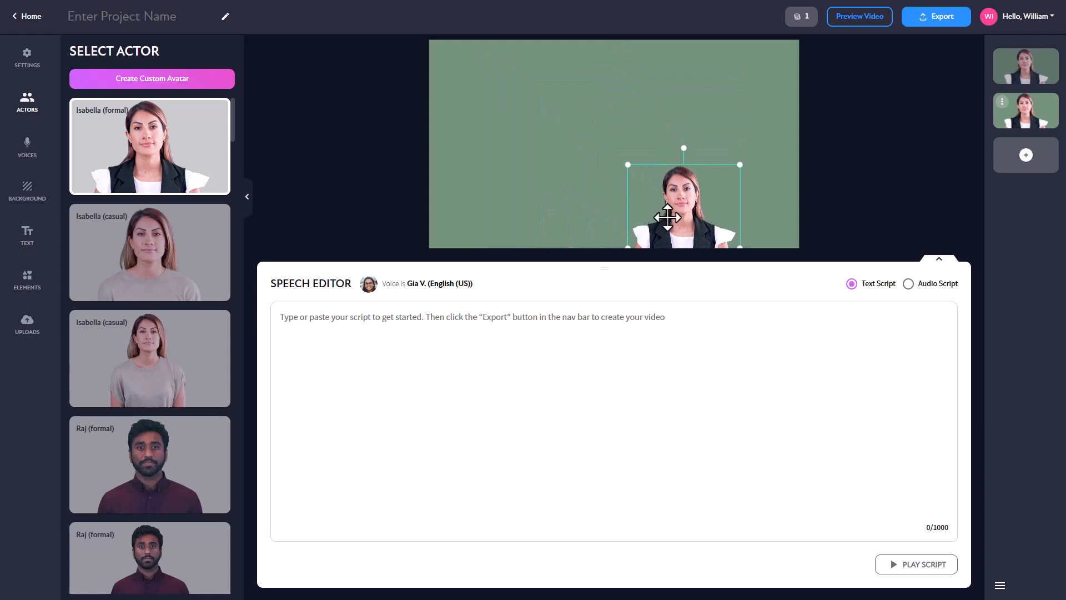
{"action": "left_click_drag", "start_coordinate": [669, 216], "coordinate": [725, 217]}
{"action": "left_click_drag", "start_coordinate": [689, 169], "coordinate": [733, 211]}
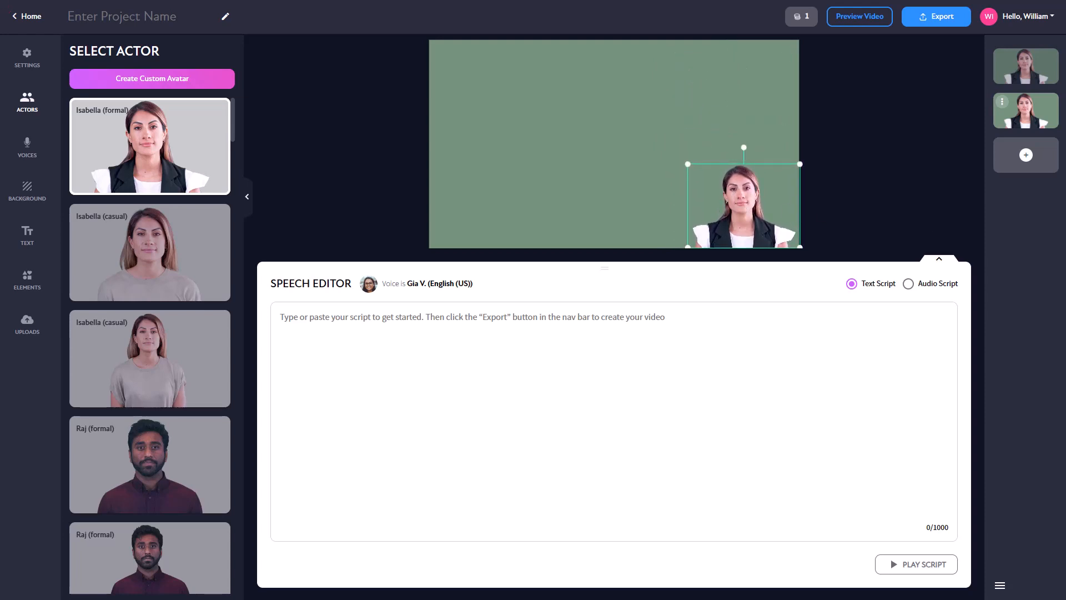
Fill the second scene's script from "First of all, you need to think" to "better suited for certain surfaces than others." and play it
{"action": "left_click", "coordinate": [547, 369]}
{"action": "type", "text": "First of all, you need to think about the size of your house and the type of flooring you have. If you have a small house or apartment, you might want a compact and nimble robot vacuum that can fit into tight spaces and corners. If you have a large house with multiple rooms and floors, you might want a robot vacuum that has a large dustbin capacity and a long battery life. You also need to check if the robot vacuum can handle different types of flooring, such as carpets, hardwood floors or tiles. Some models are better suited for certain surfaces than others."}
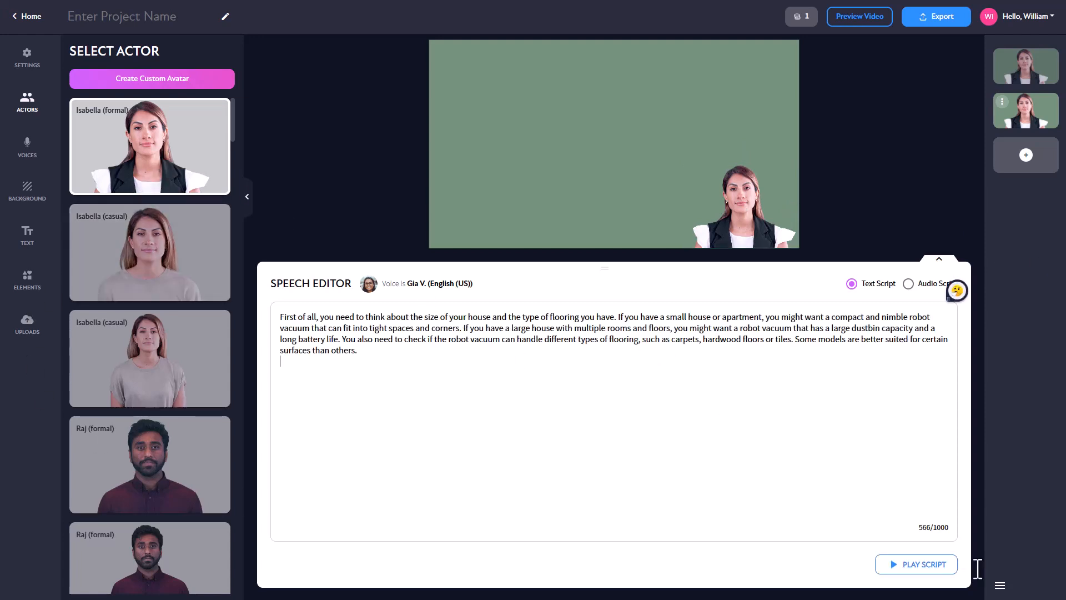
{"action": "left_click", "coordinate": [922, 566]}
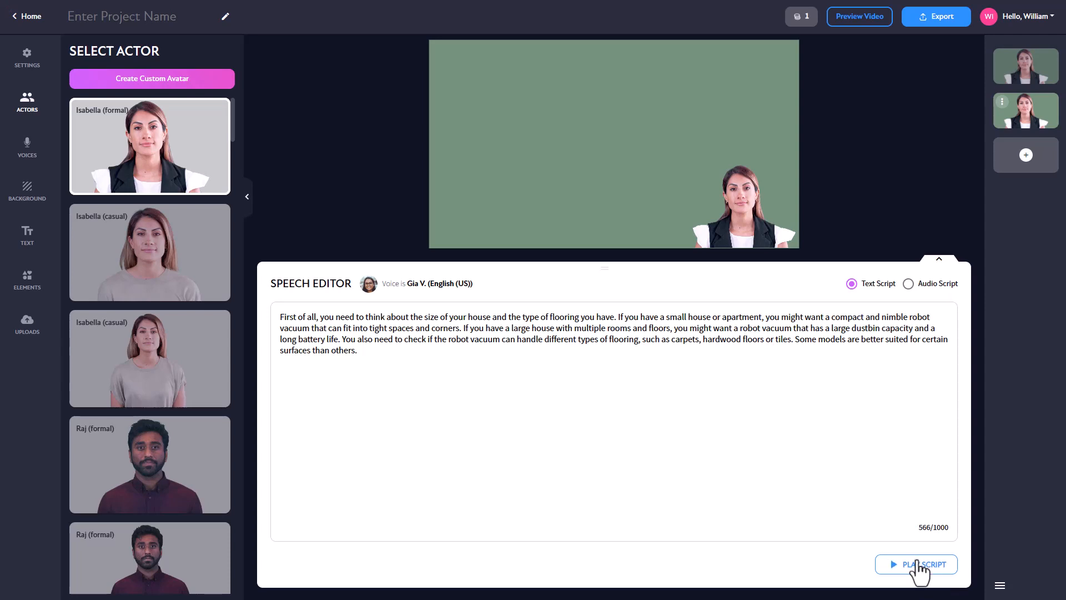
{"action": "left_click", "coordinate": [913, 567]}
{"action": "left_click", "coordinate": [902, 567]}
Look through the stock background images, switch to the Pexels website that provides them and show its Explore options
{"action": "left_click", "coordinate": [29, 199]}
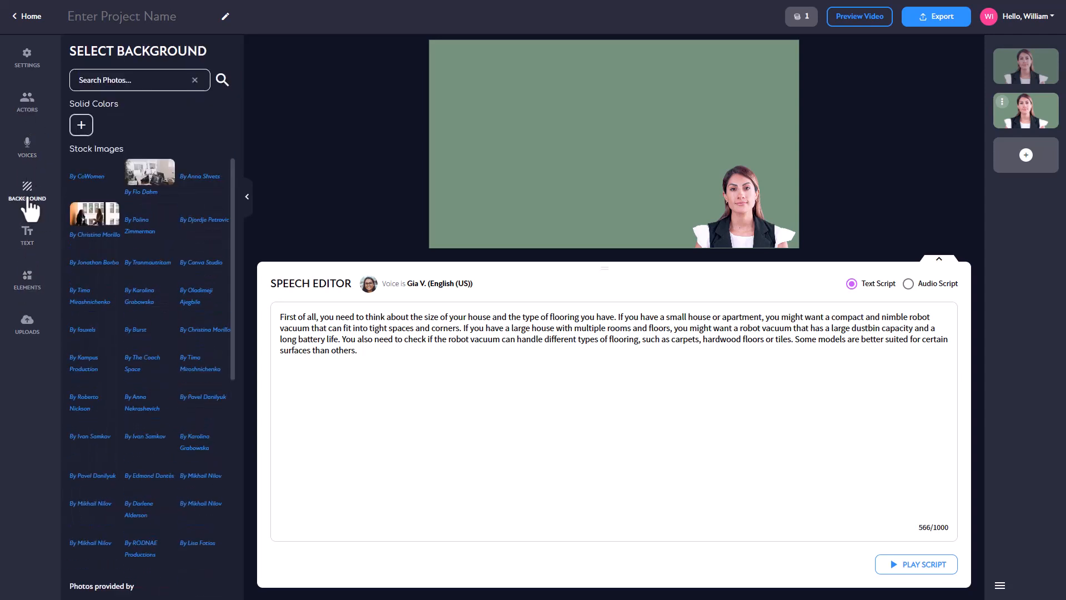
{"action": "left_click", "coordinate": [131, 83]}
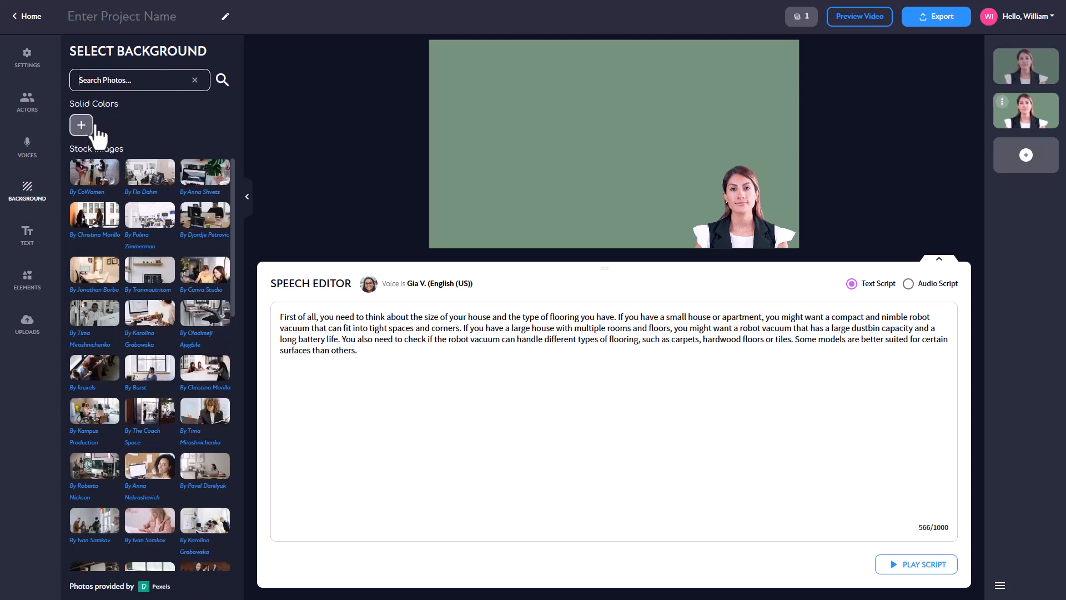
{"action": "scroll", "coordinate": [171, 326], "scroll_direction": "down", "scroll_amount": 3}
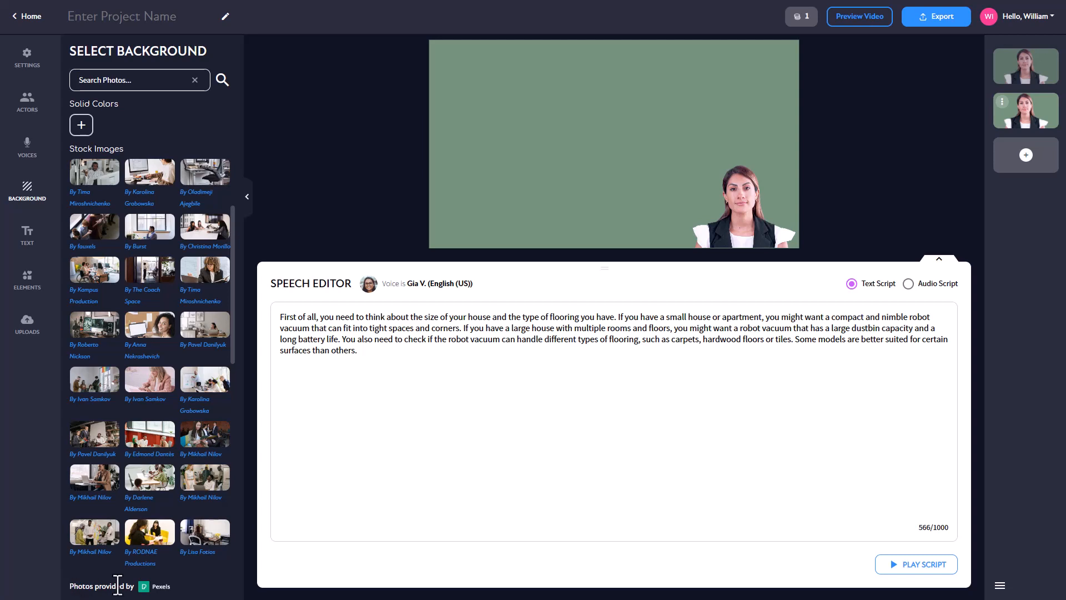
{"action": "left_click", "coordinate": [159, 591]}
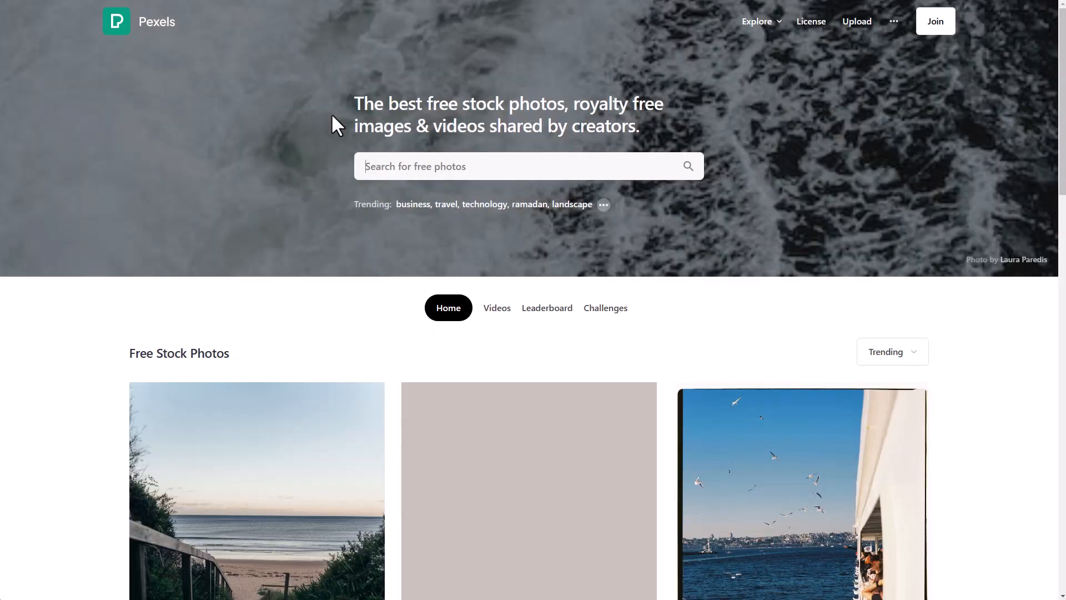
{"action": "left_click", "coordinate": [765, 23]}
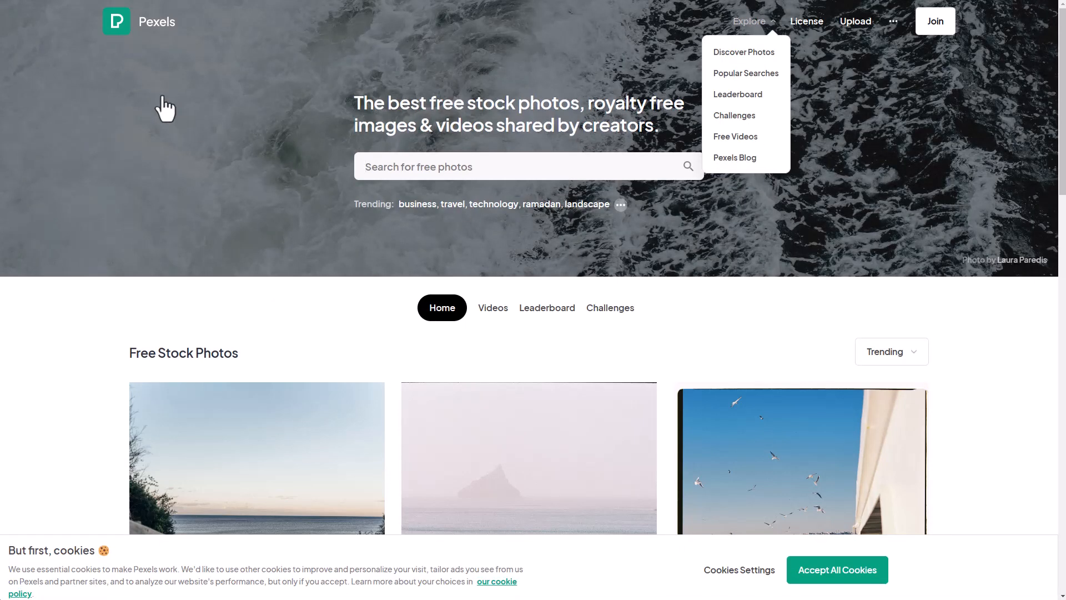
Search the stock backgrounds for "vacuum", apply the photo of a hand touching a white robot vacuum, and slightly enlarge the actor
{"action": "scroll", "coordinate": [162, 108], "scroll_direction": "down", "scroll_amount": 10}
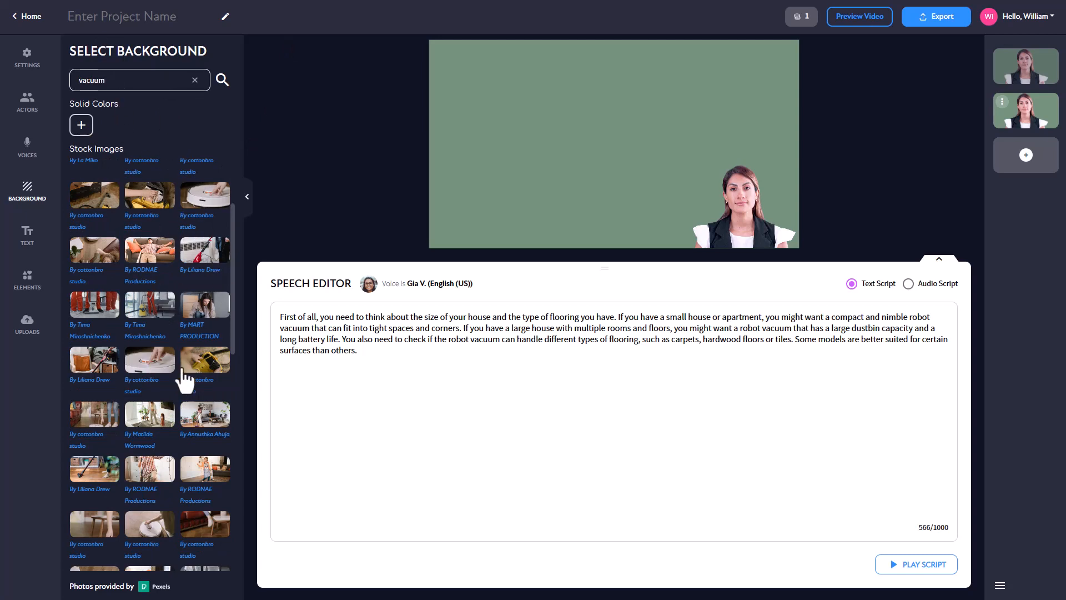
{"action": "left_click", "coordinate": [149, 361]}
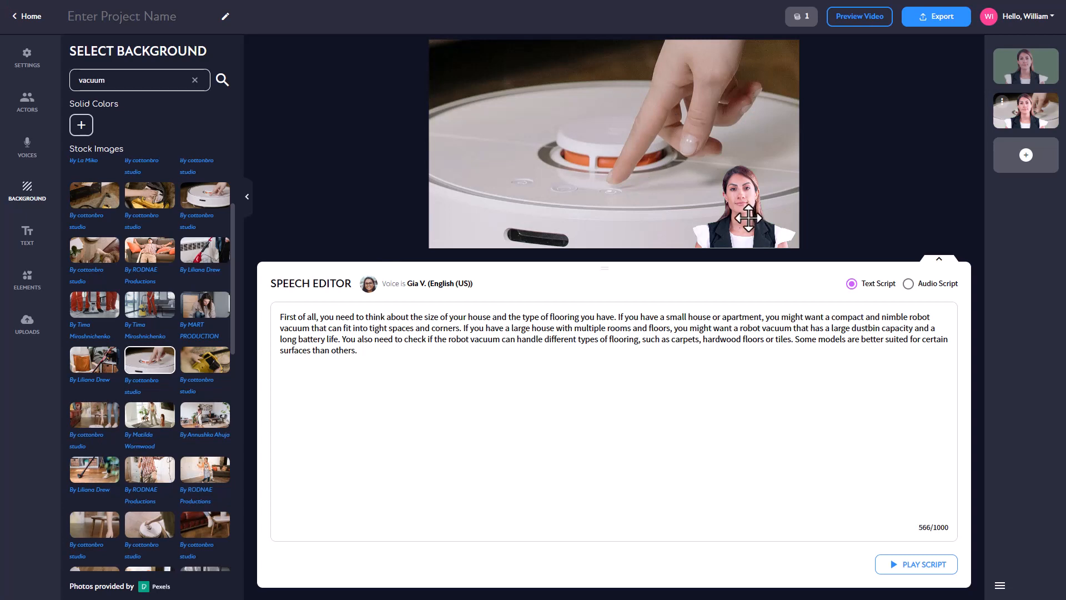
{"action": "left_click", "coordinate": [711, 195]}
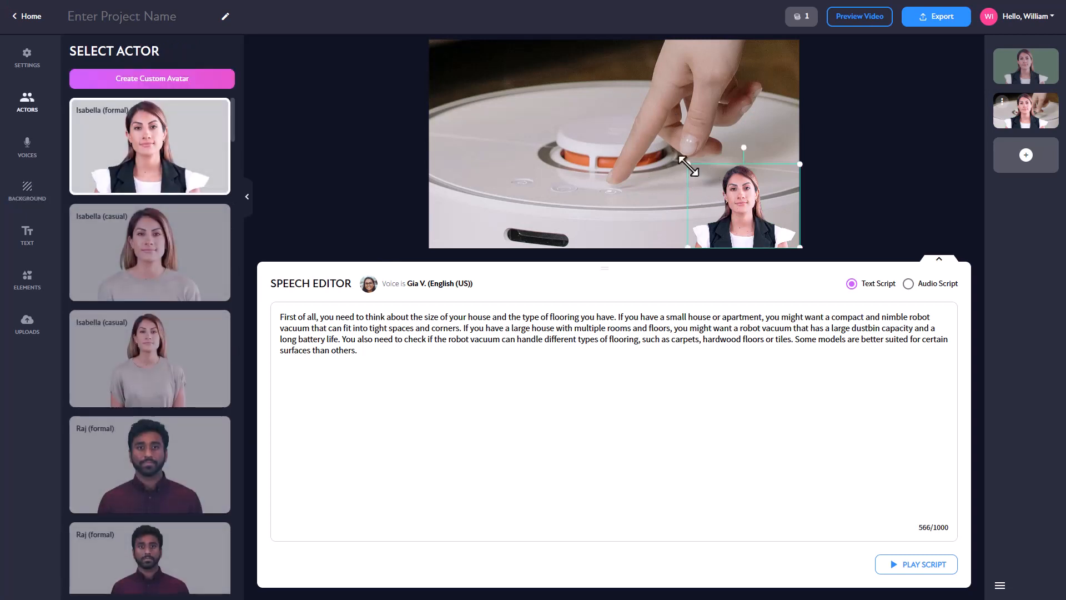
{"action": "left_click_drag", "start_coordinate": [689, 165], "coordinate": [675, 155]}
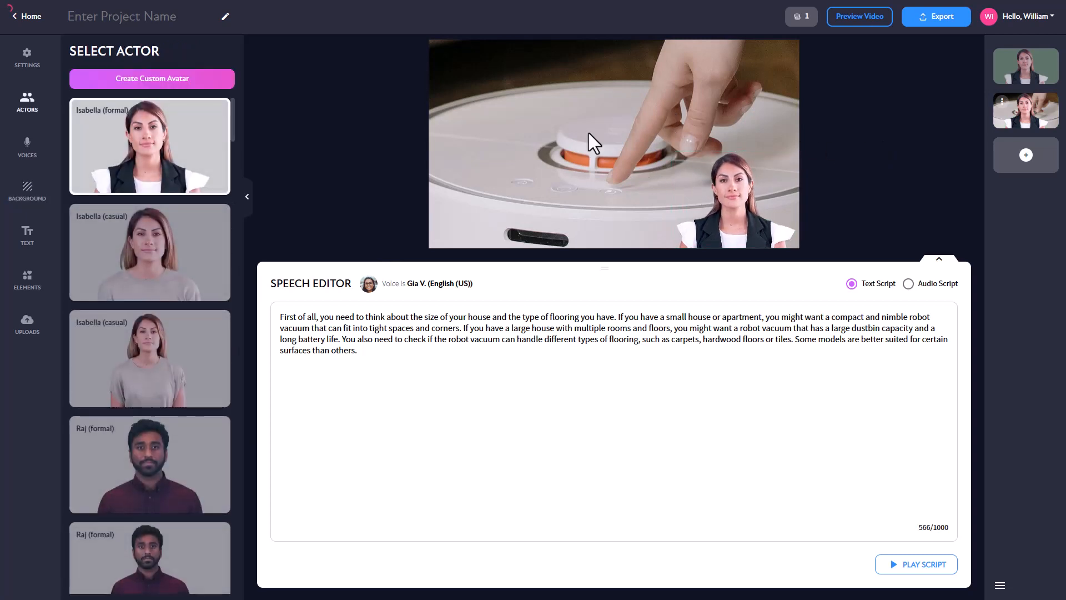
Add a title text to the second scene, move it to the left of the robot vacuum's dial and colour it black (#000000)
{"action": "left_click", "coordinate": [27, 234]}
{"action": "left_click", "coordinate": [167, 96]}
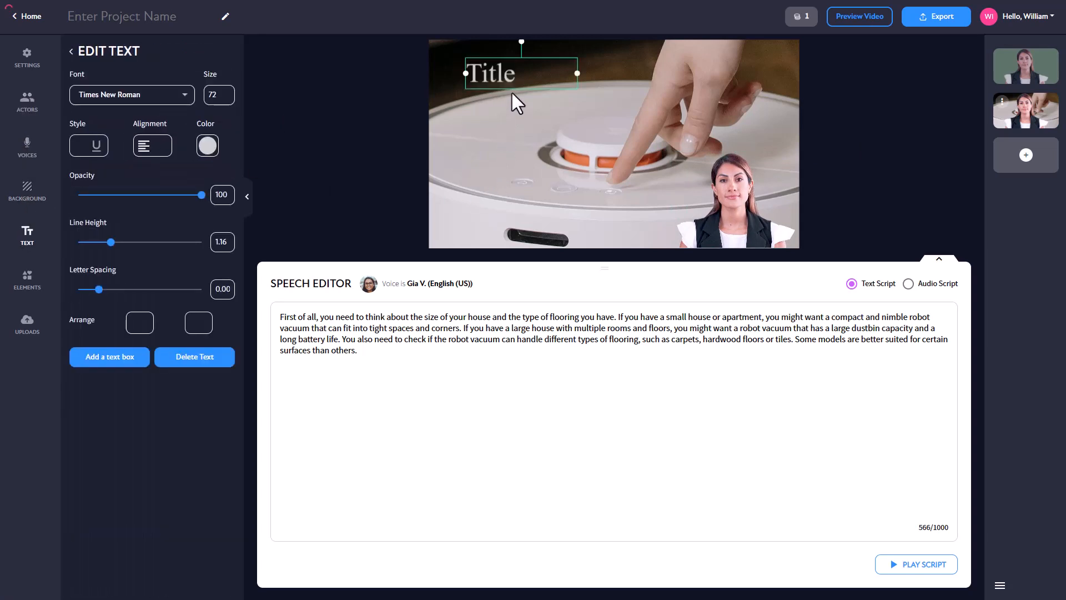
{"action": "mouse_move", "coordinate": [512, 92]}
{"action": "left_mouse_down"}
{"action": "mouse_move", "coordinate": [480, 114]}
{"action": "mouse_move", "coordinate": [500, 118]}
{"action": "mouse_move", "coordinate": [497, 105]}
{"action": "left_mouse_up"}
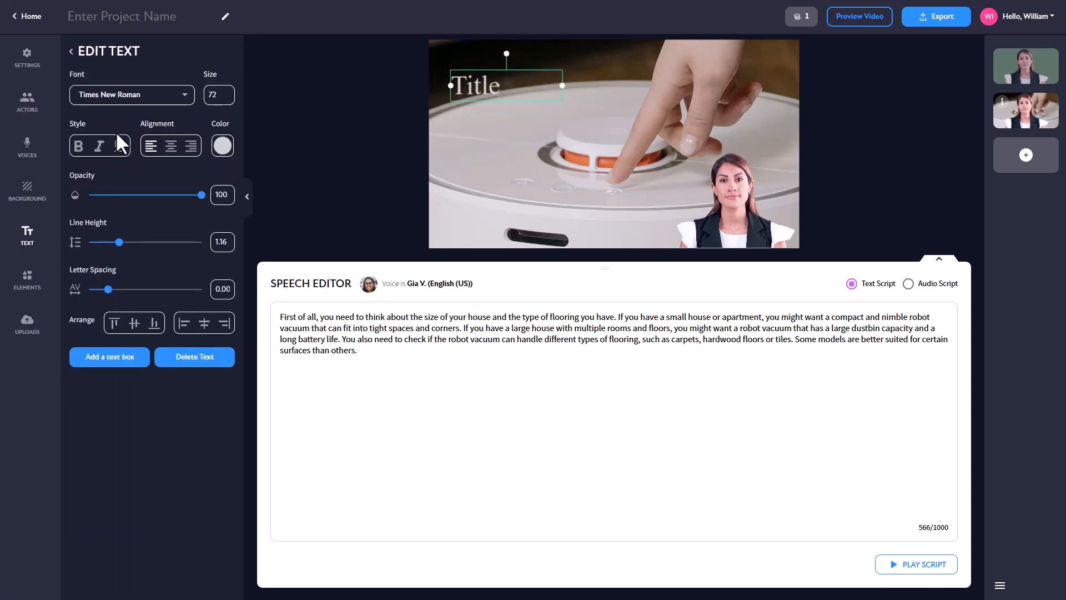
{"action": "left_click", "coordinate": [222, 146]}
{"action": "left_click_drag", "start_coordinate": [253, 191], "coordinate": [227, 236]}
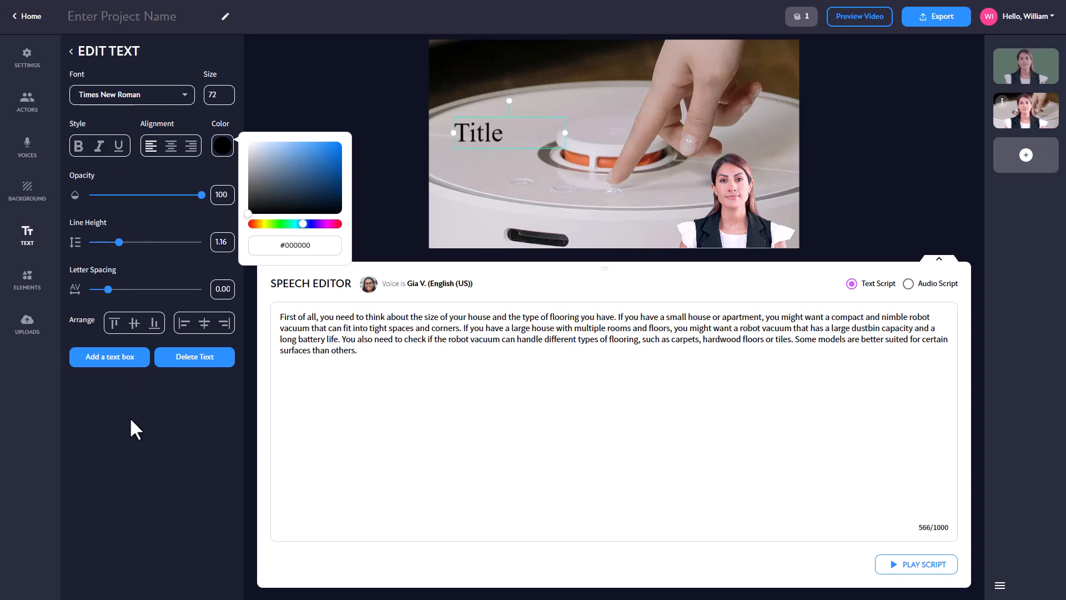
{"action": "left_click", "coordinate": [103, 359]}
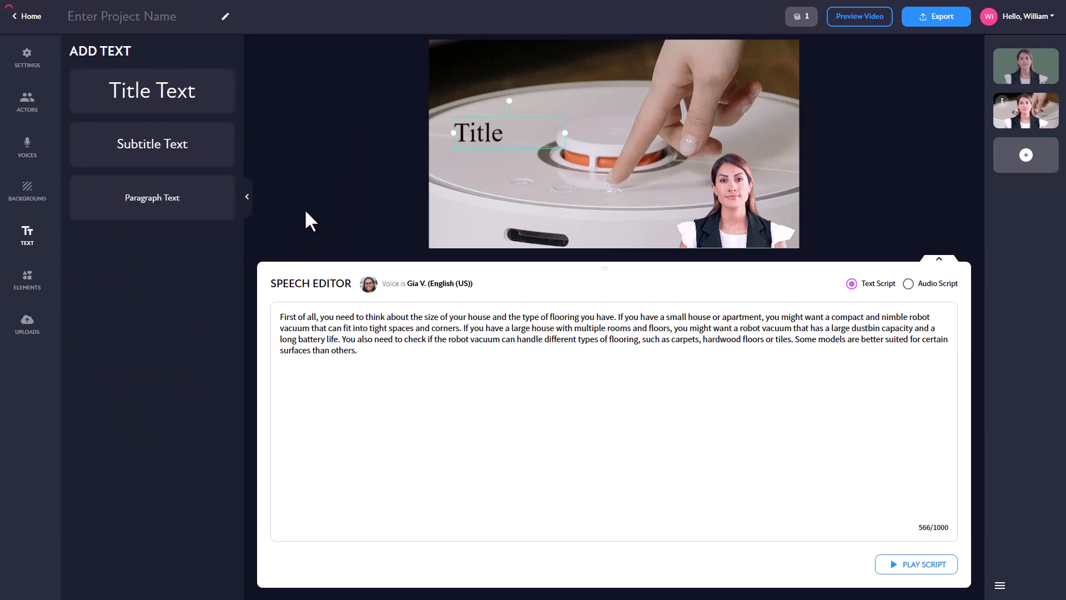
Replace the title's placeholder wording with "Test Title"
{"action": "double_click", "coordinate": [478, 133]}
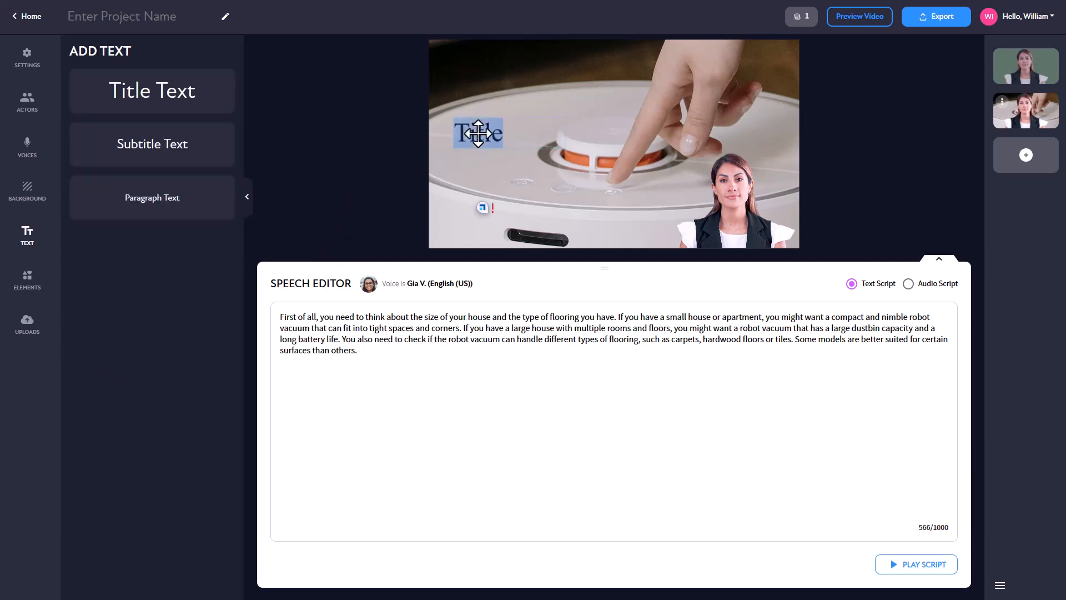
{"action": "type", "text": "text"}
{"action": "key", "text": "BackSpace"}
{"action": "key", "text": "BackSpace"}
{"action": "key", "text": "BackSpace"}
{"action": "type", "text": "Test"}
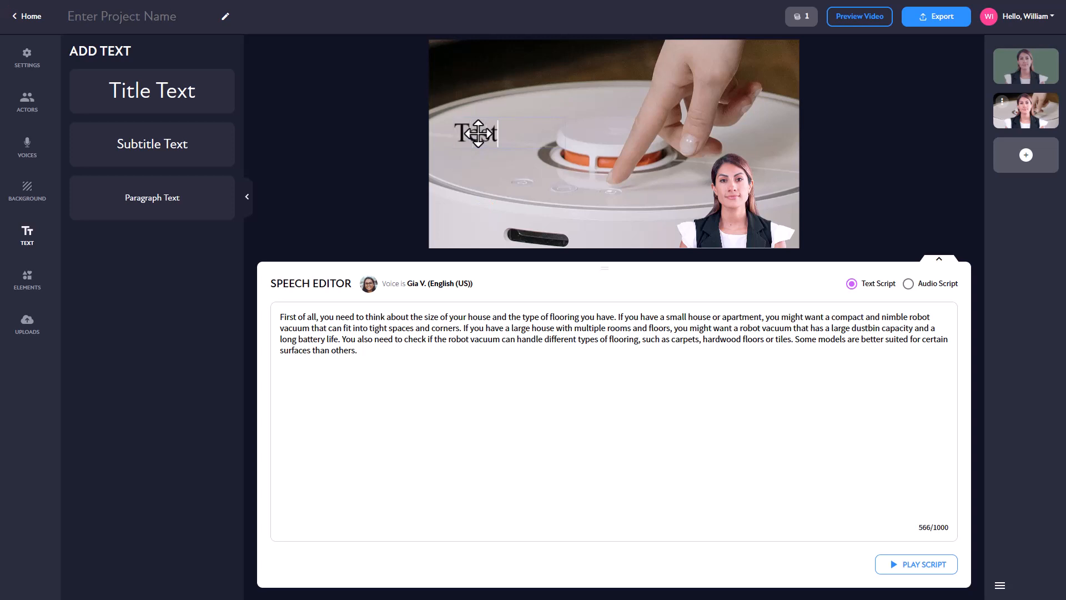
{"action": "type", "text": " Title"}
Add a white square shape to the scene, move it over the title and send it backward behind the text
{"action": "left_click", "coordinate": [27, 280]}
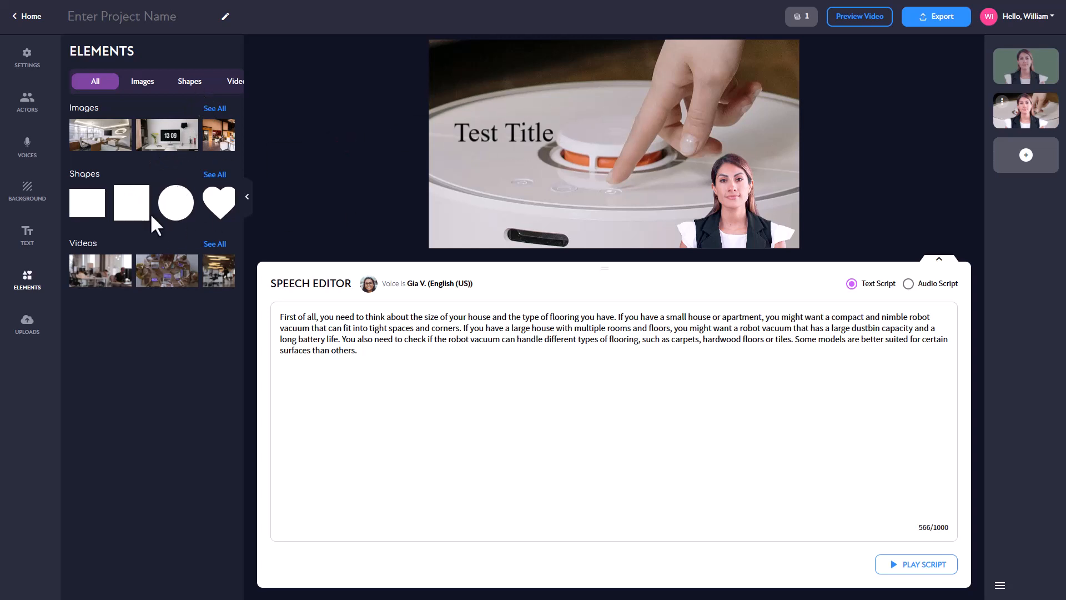
{"action": "left_click", "coordinate": [137, 210]}
{"action": "left_click_drag", "start_coordinate": [528, 105], "coordinate": [670, 185]}
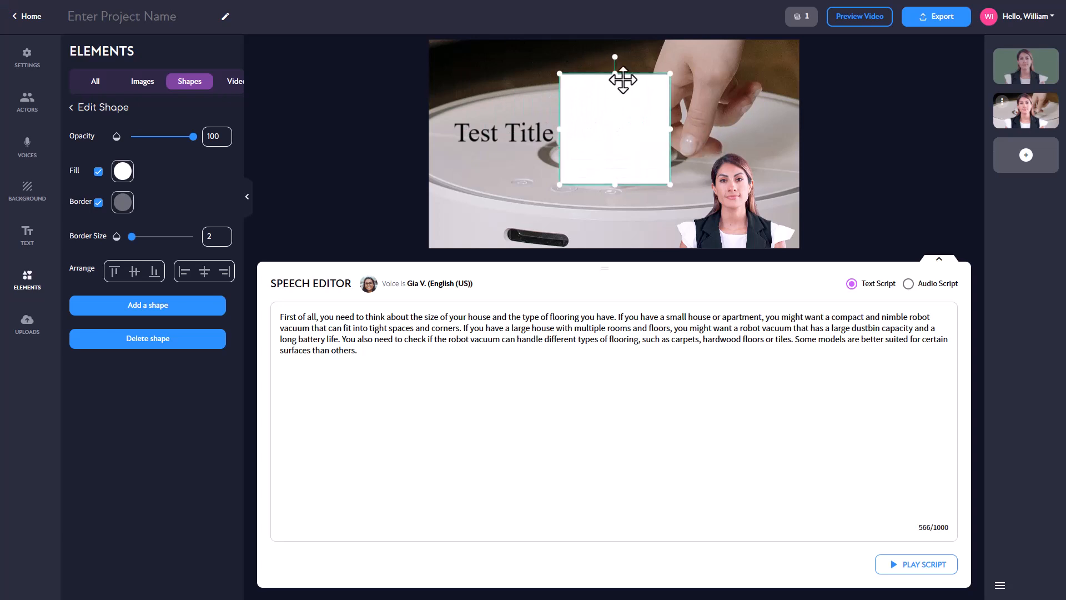
{"action": "left_click_drag", "start_coordinate": [623, 80], "coordinate": [508, 96]}
{"action": "right_click", "coordinate": [507, 112]}
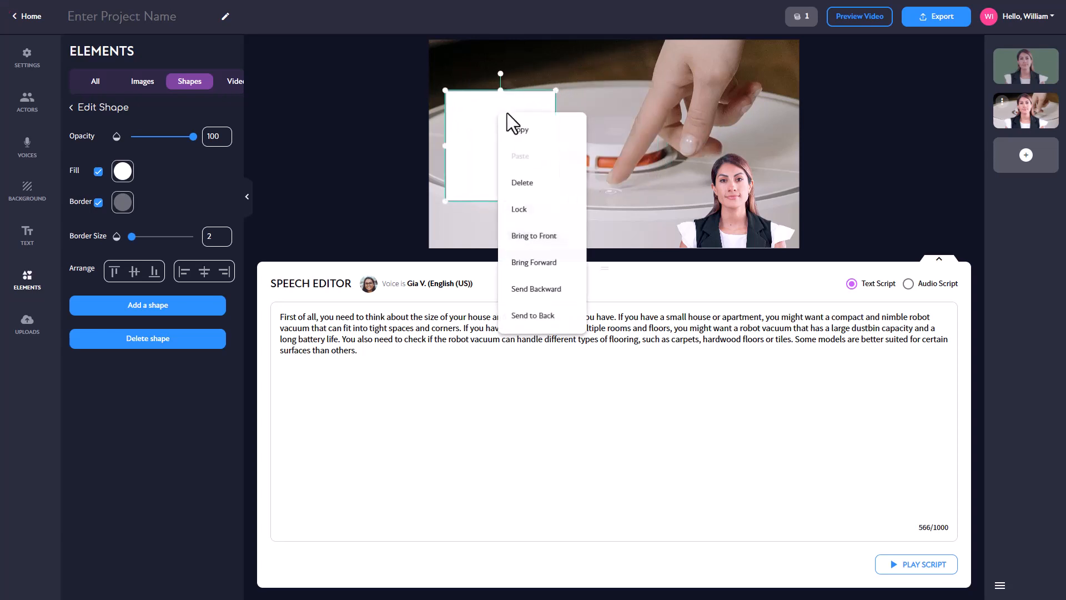
{"action": "left_click", "coordinate": [530, 297]}
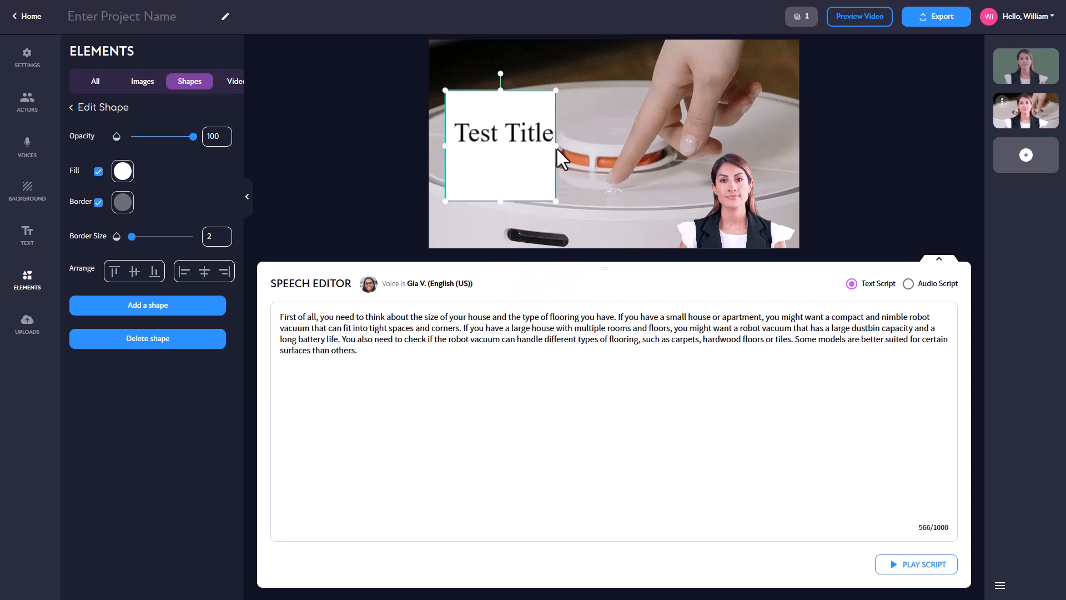
Reshape the white square into a wide, low rectangle that closely frames the "Test Title" text
{"action": "left_click_drag", "start_coordinate": [557, 145], "coordinate": [534, 128]}
{"action": "left_click_drag", "start_coordinate": [510, 80], "coordinate": [510, 109]}
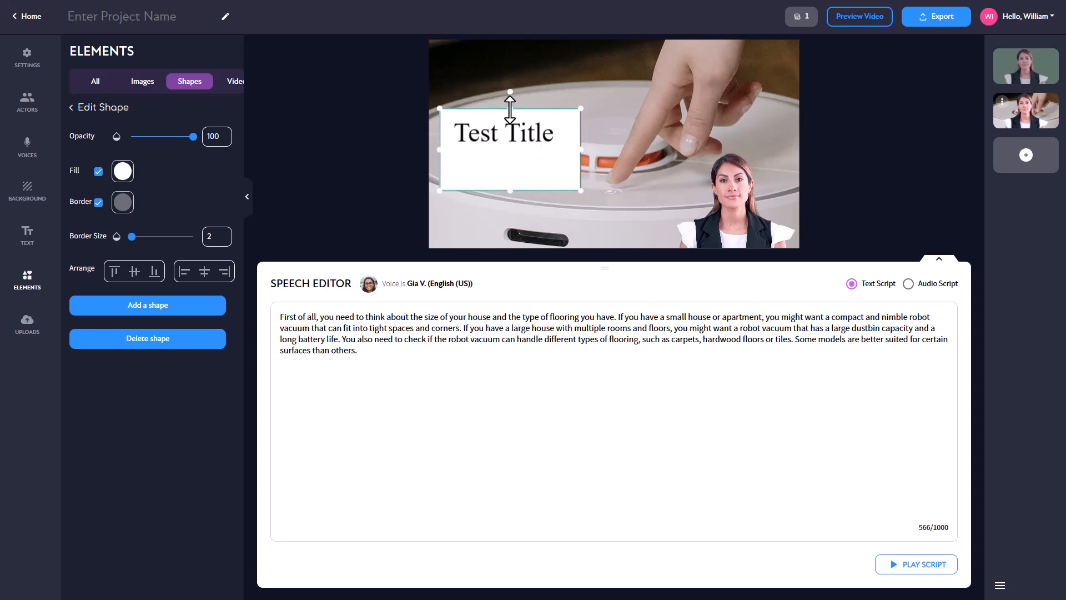
{"action": "left_click_drag", "start_coordinate": [511, 191], "coordinate": [510, 154]}
{"action": "left_click_drag", "start_coordinate": [580, 130], "coordinate": [565, 130]}
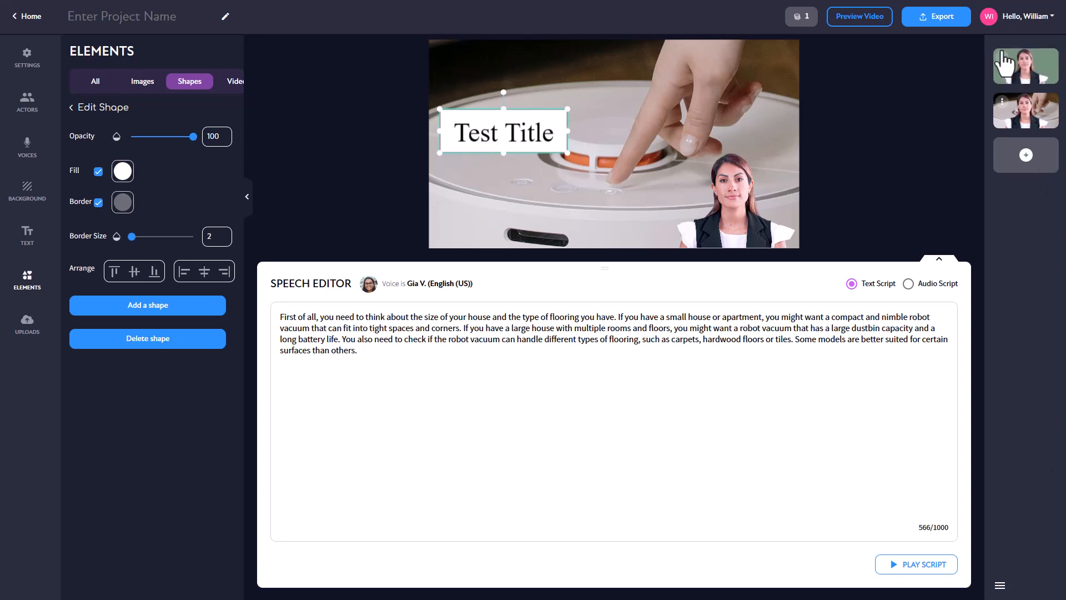
Generate the video preview, play about the first 12 seconds and close it
{"action": "left_click", "coordinate": [870, 18]}
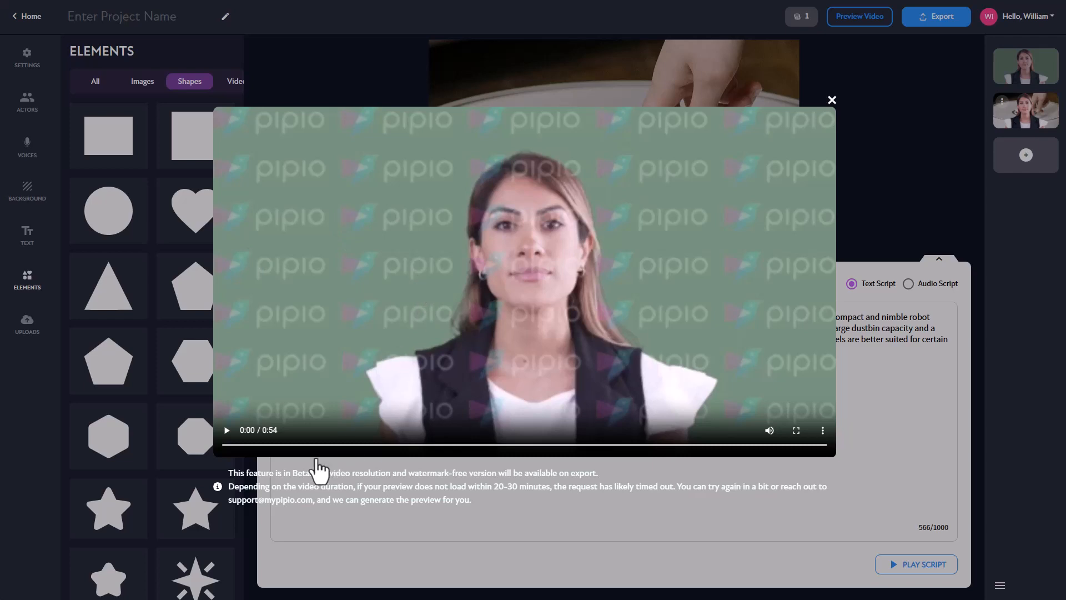
{"action": "left_click", "coordinate": [231, 436]}
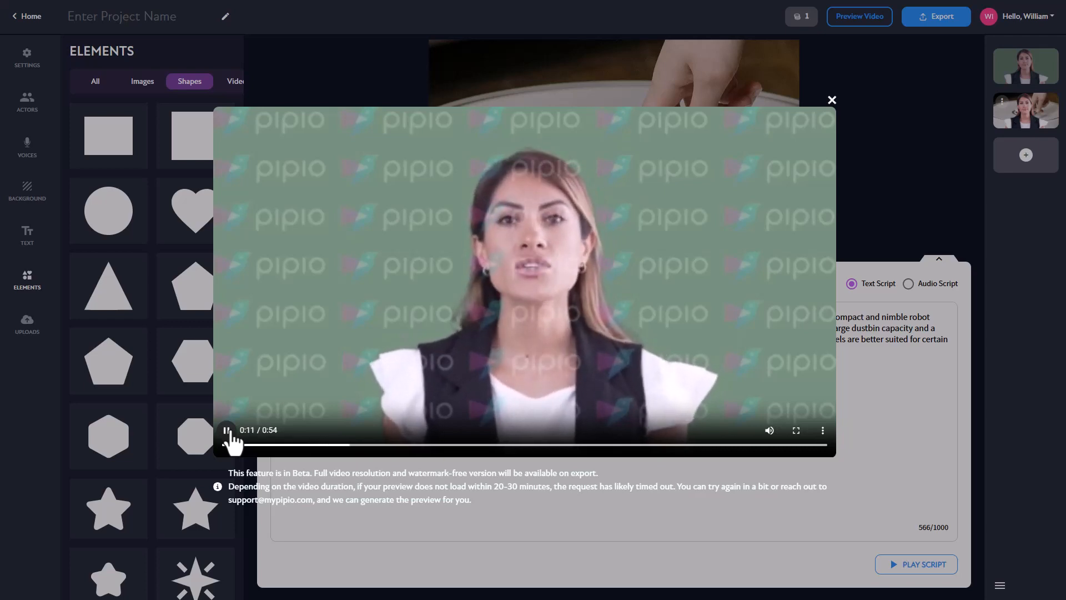
{"action": "left_click", "coordinate": [228, 431]}
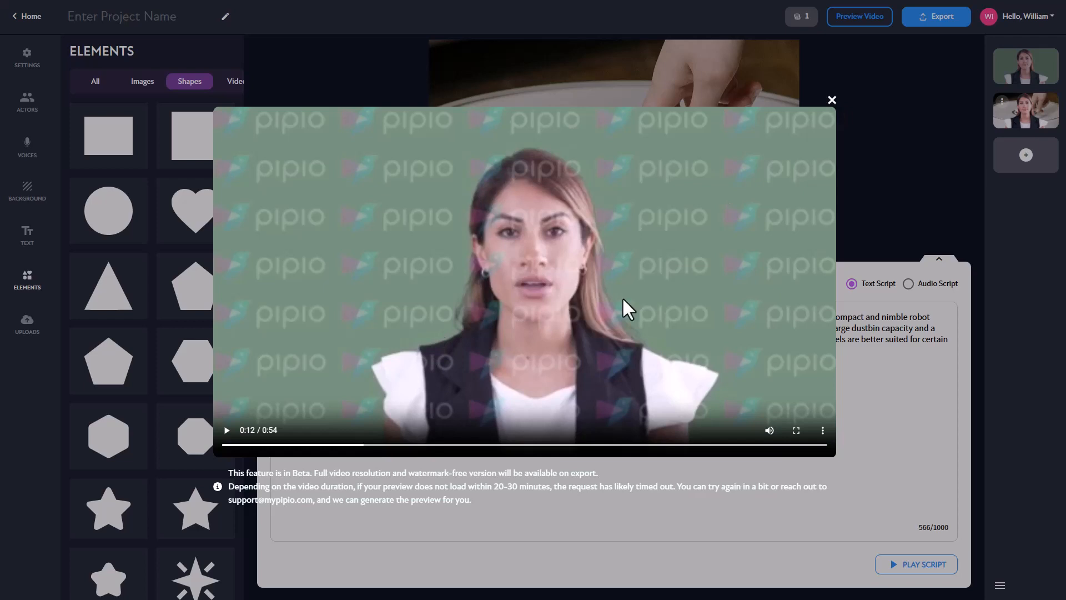
{"action": "left_click", "coordinate": [832, 101]}
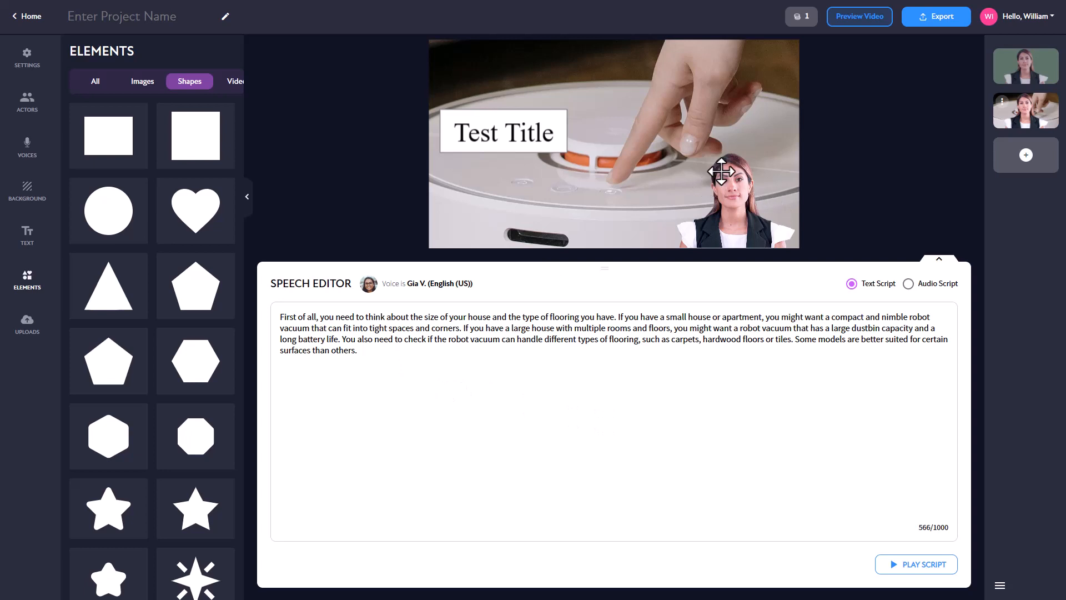
Filter the voices to she/her and assign the Ava M. narration voice to the second scene
{"action": "left_click", "coordinate": [28, 149]}
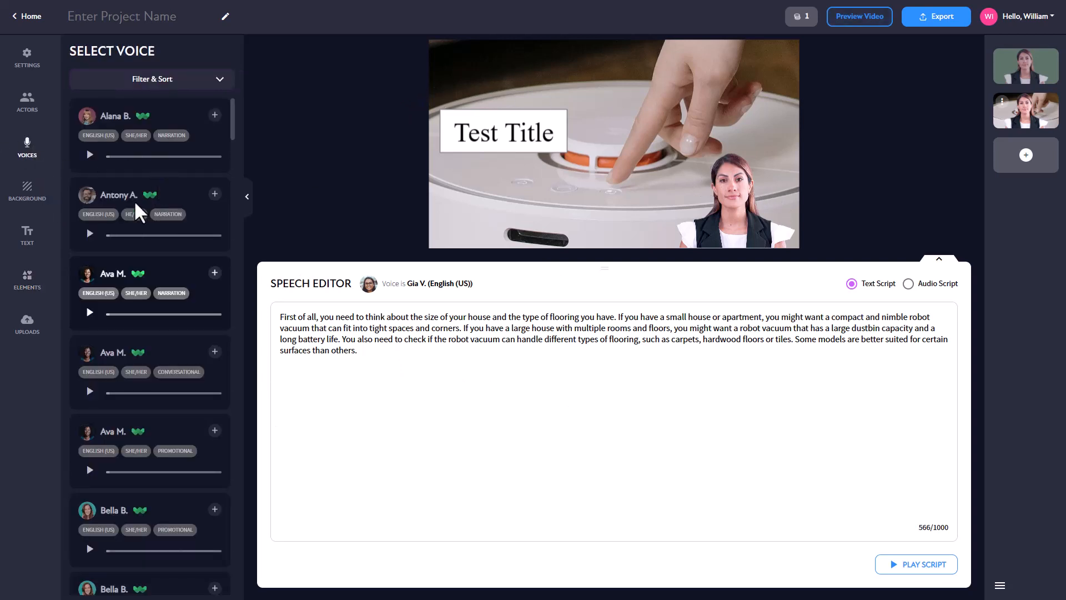
{"action": "scroll", "coordinate": [133, 211], "scroll_direction": "down", "scroll_amount": 5}
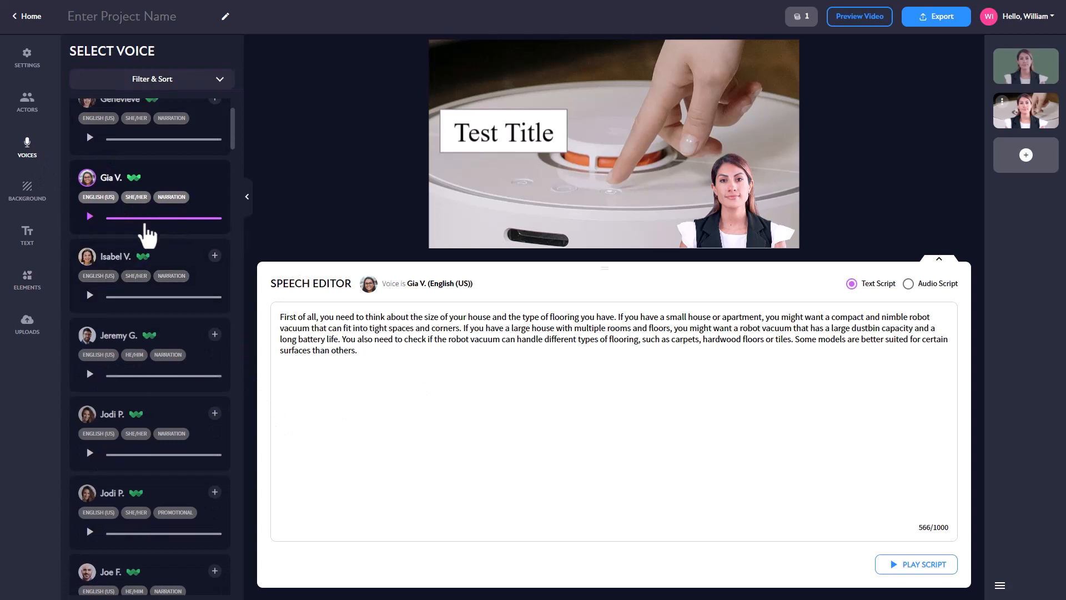
{"action": "scroll", "coordinate": [141, 233], "scroll_direction": "up", "scroll_amount": 5}
{"action": "scroll", "coordinate": [118, 222], "scroll_direction": "up", "scroll_amount": 3}
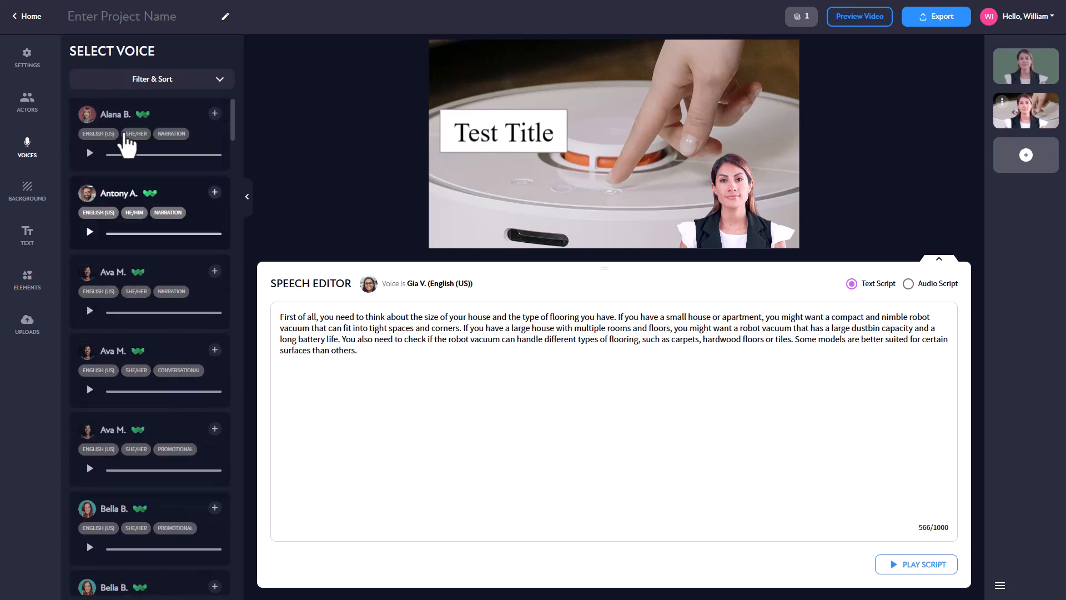
{"action": "left_click", "coordinate": [145, 80]}
{"action": "left_click", "coordinate": [123, 173]}
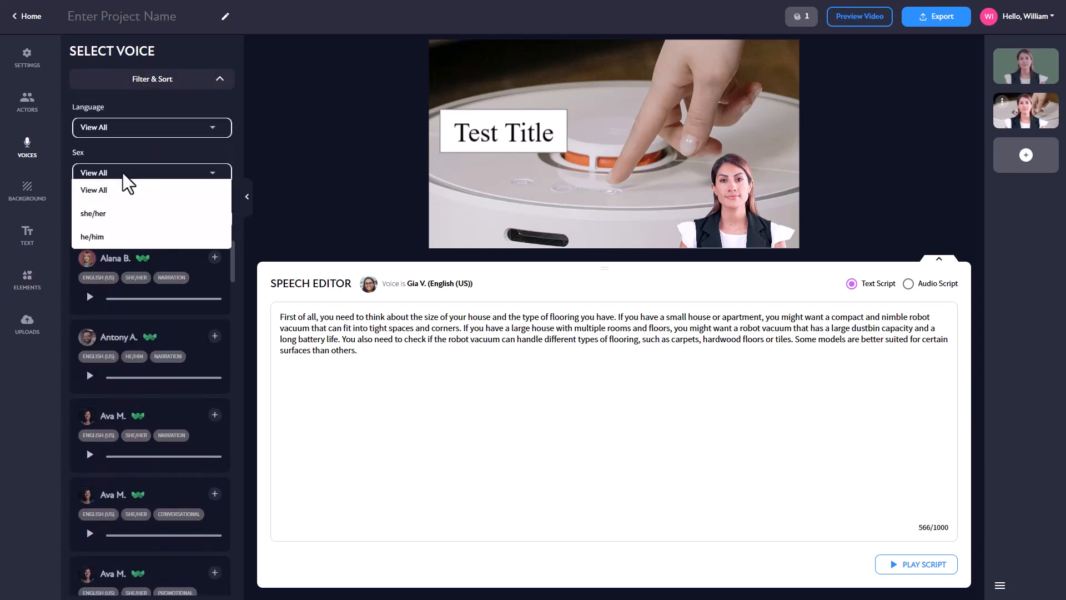
{"action": "left_click", "coordinate": [97, 214]}
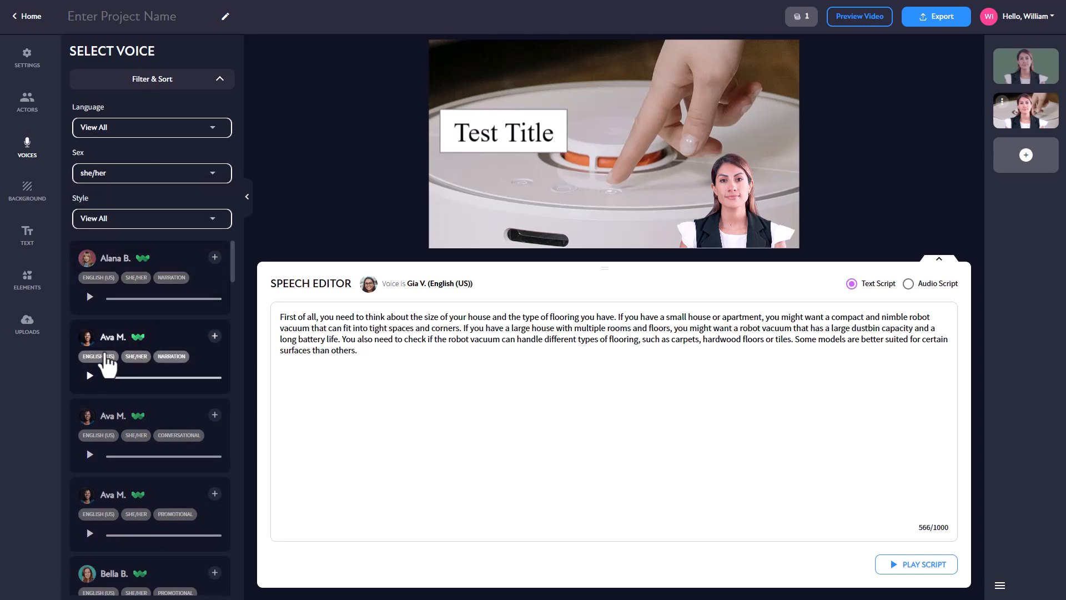
{"action": "left_click", "coordinate": [204, 354]}
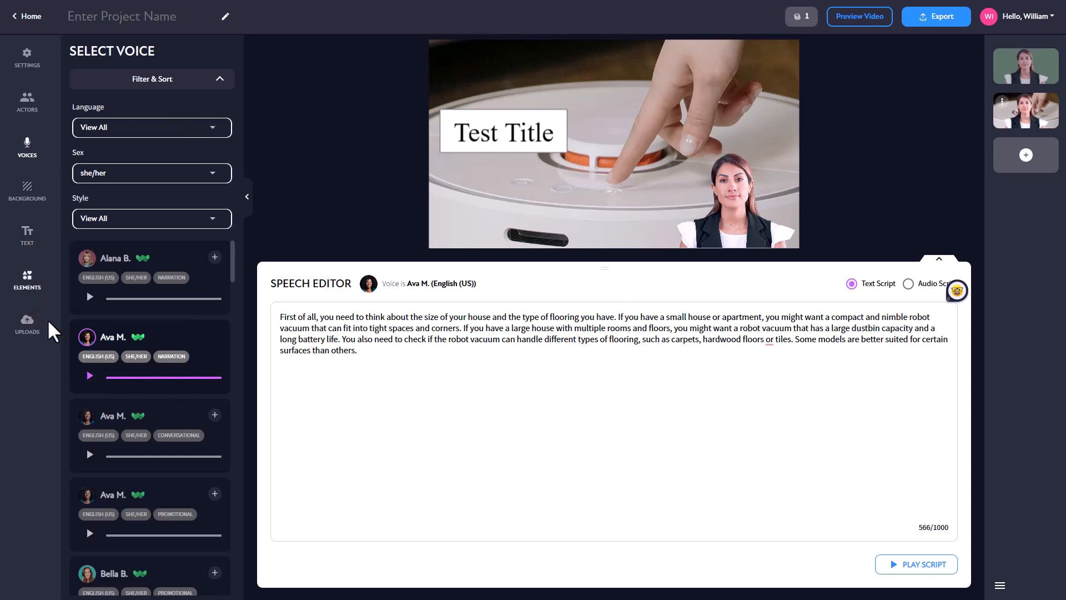
Look through the upload options and the stock videos, images and full range of shapes among the elements
{"action": "left_click", "coordinate": [28, 336]}
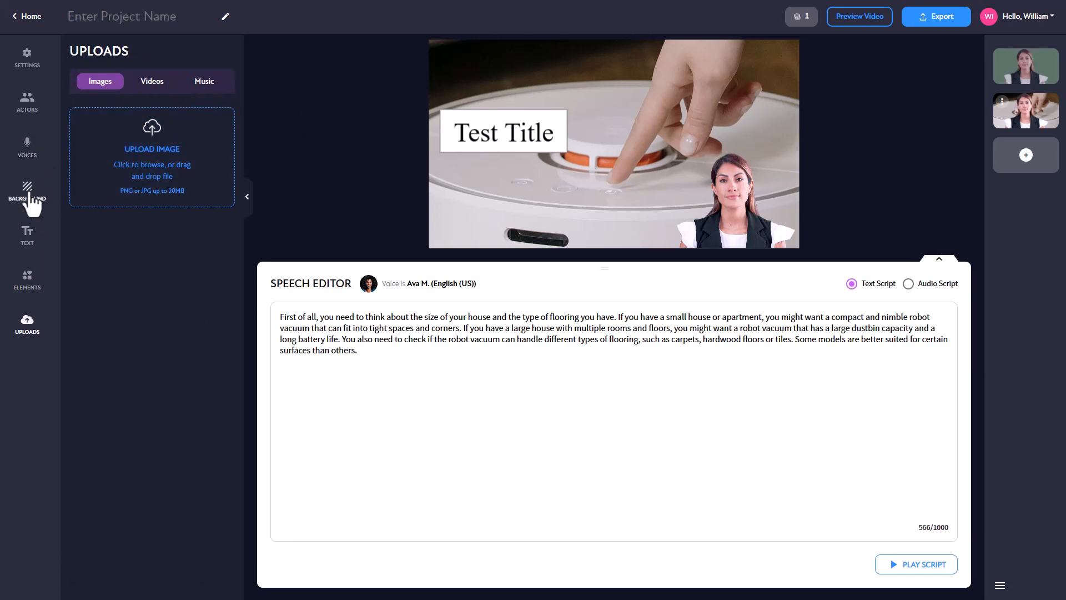
{"action": "left_click", "coordinate": [29, 282]}
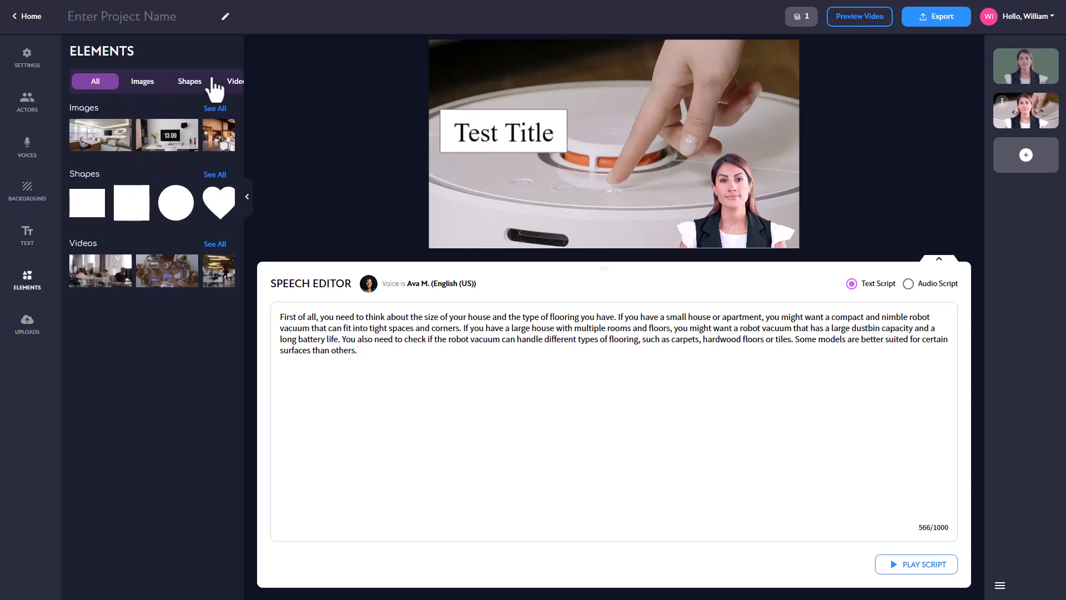
{"action": "left_click", "coordinate": [238, 85]}
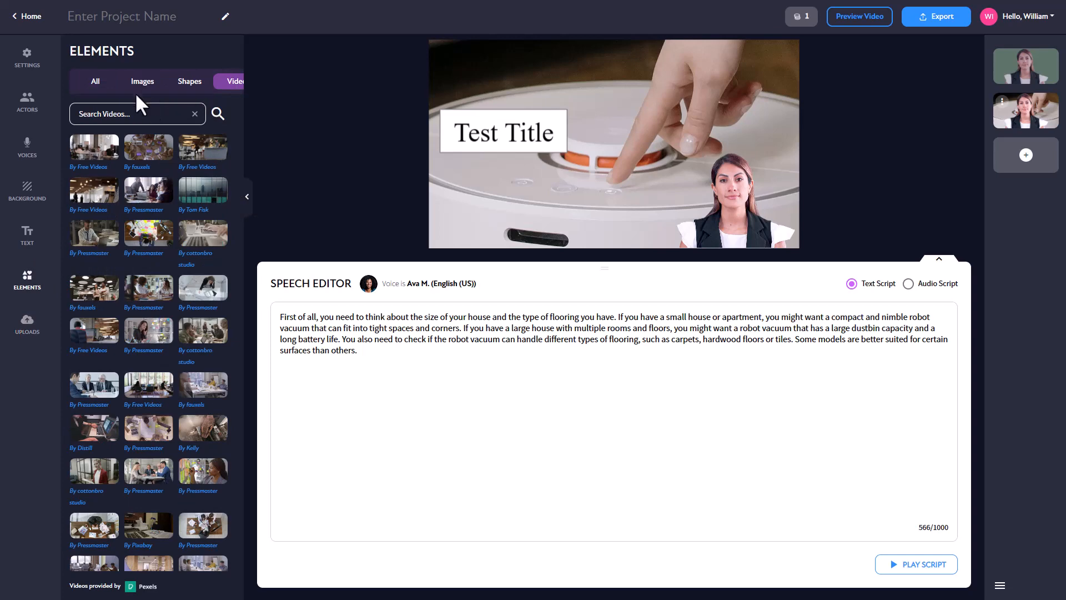
{"action": "left_click", "coordinate": [187, 88]}
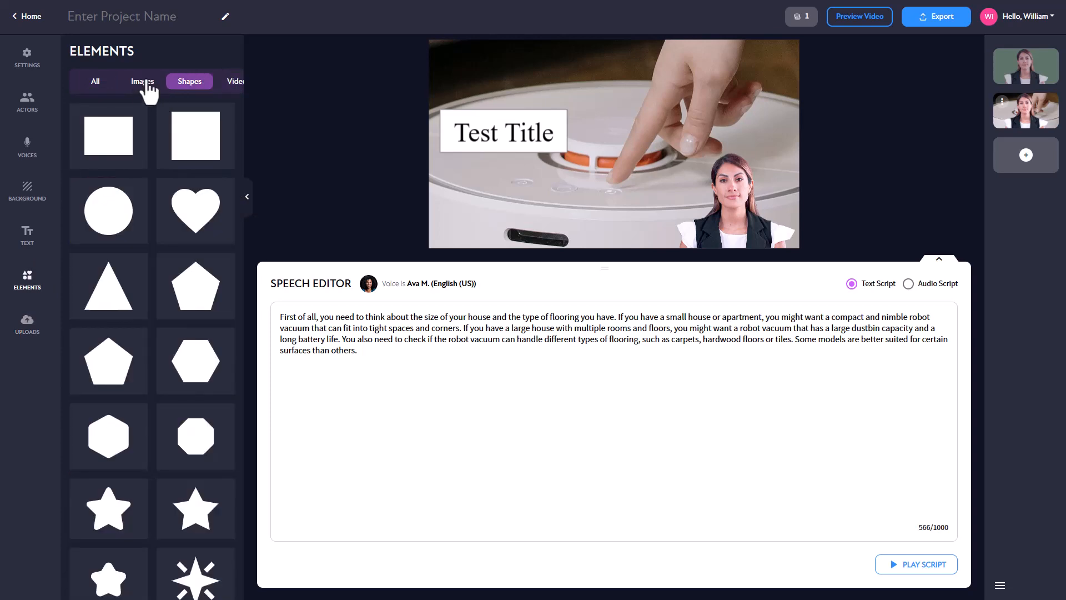
{"action": "left_click", "coordinate": [142, 84]}
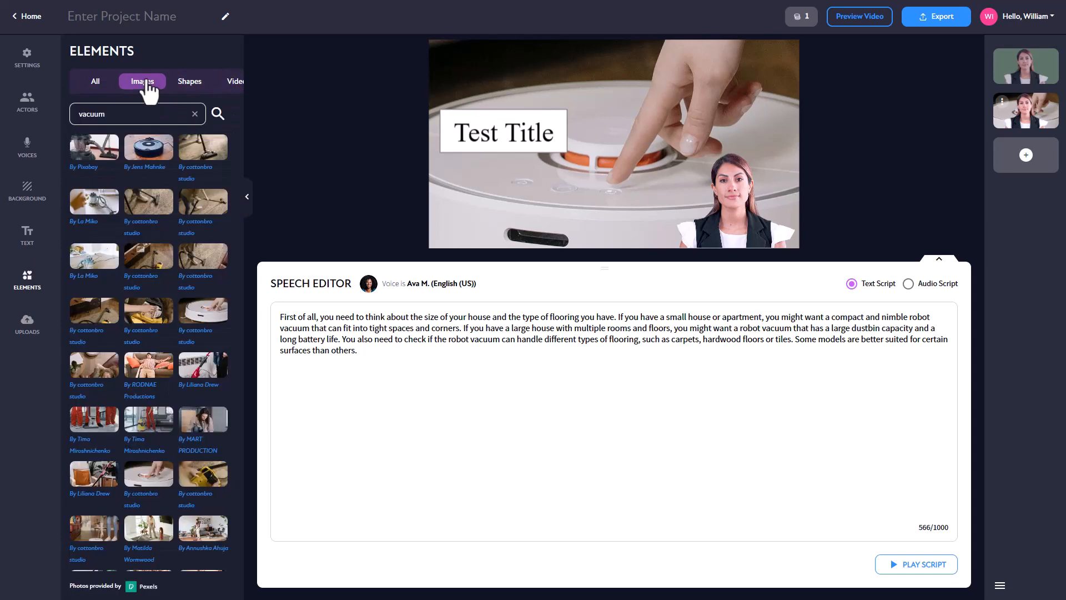
{"action": "left_click", "coordinate": [96, 82]}
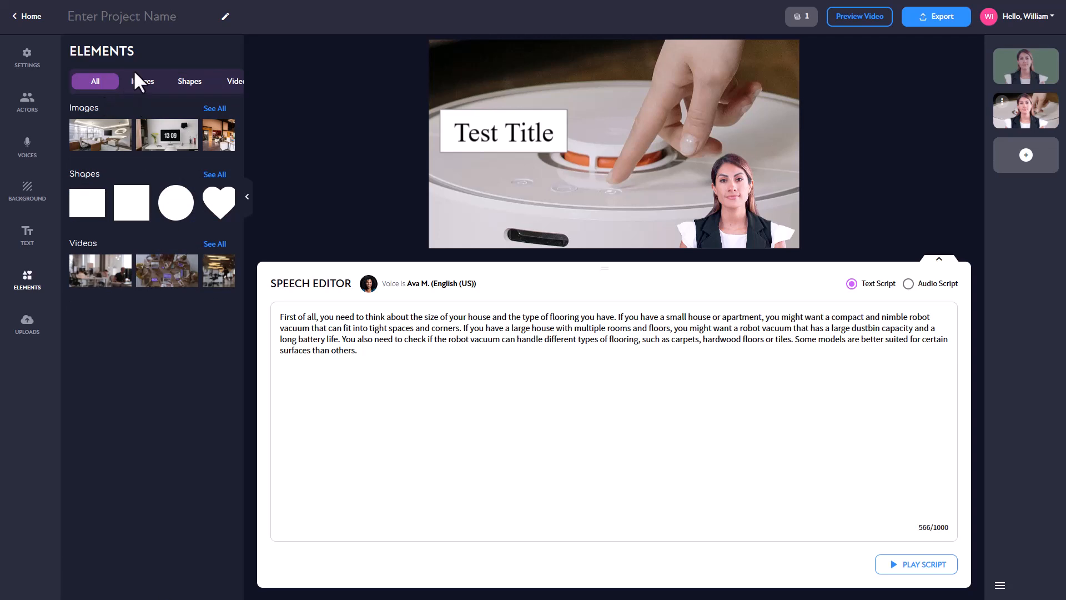
{"action": "left_click", "coordinate": [154, 85]}
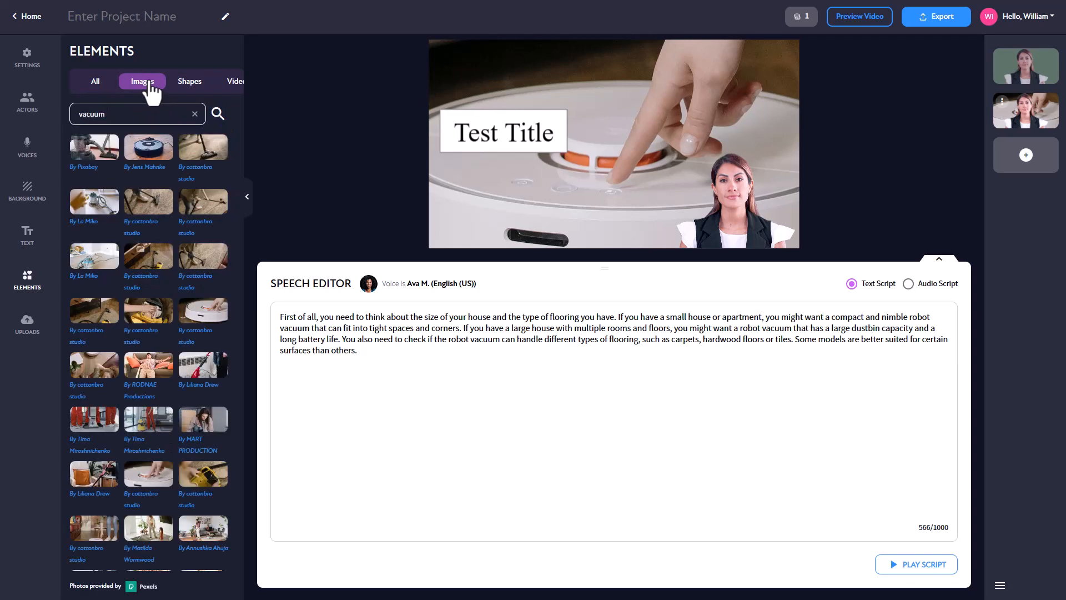
{"action": "left_click", "coordinate": [187, 83]}
{"action": "scroll", "coordinate": [97, 272], "scroll_direction": "down", "scroll_amount": 15}
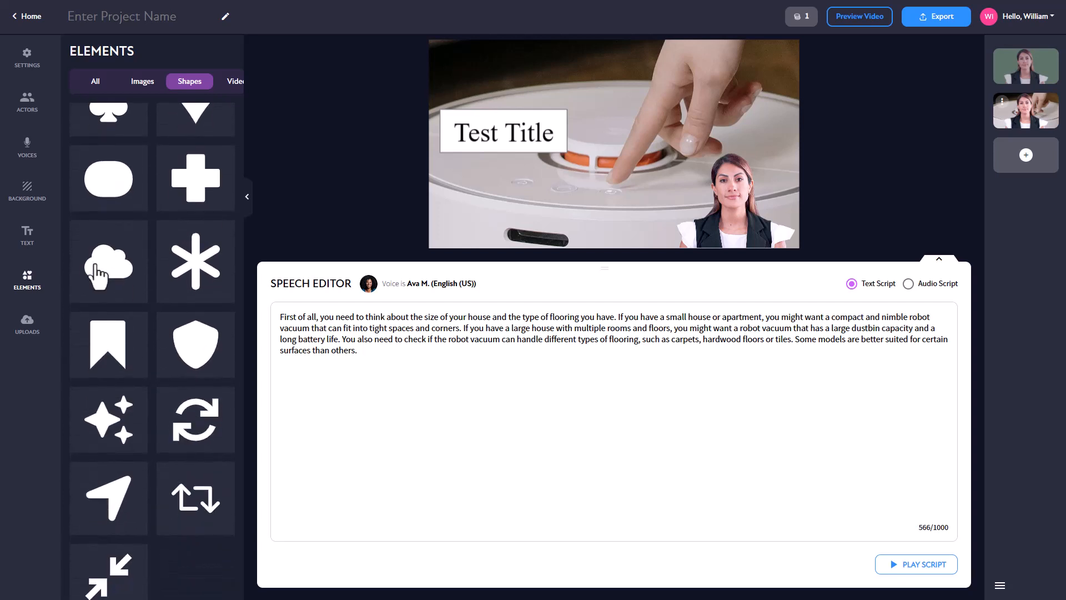
{"action": "scroll", "coordinate": [97, 272], "scroll_direction": "up", "scroll_amount": 15}
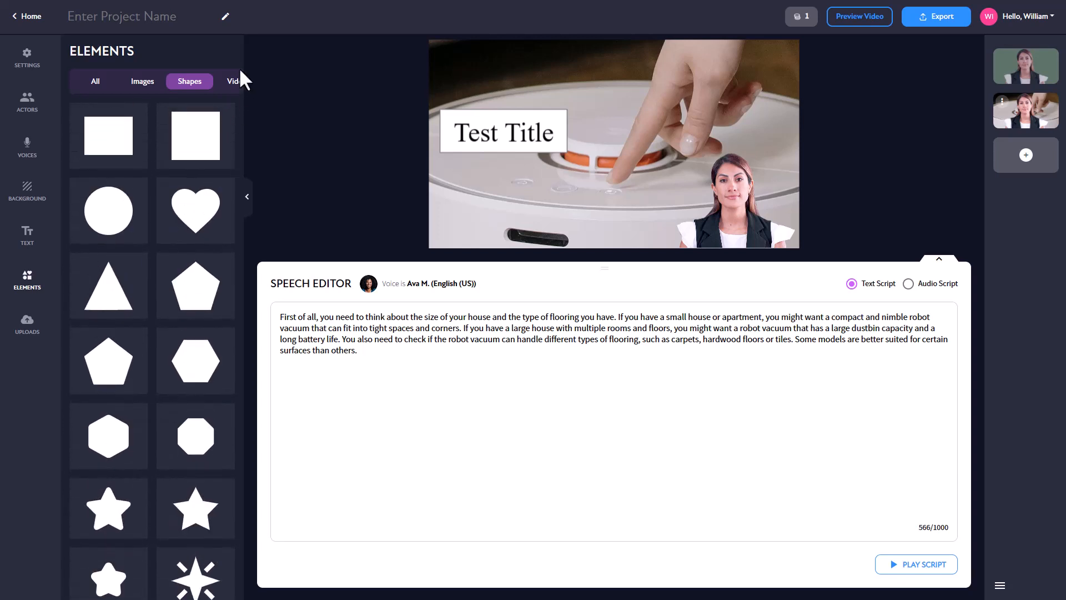
Browse the stock videos among the elements, and return to the list of voices
{"action": "left_click", "coordinate": [234, 83]}
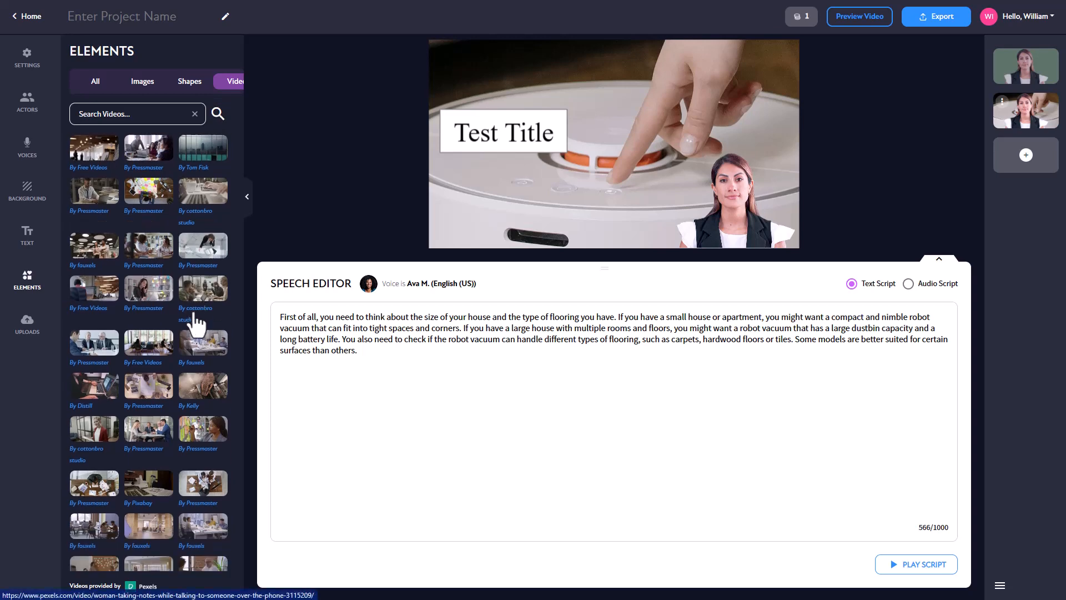
{"action": "scroll", "coordinate": [192, 317], "scroll_direction": "down", "scroll_amount": 10}
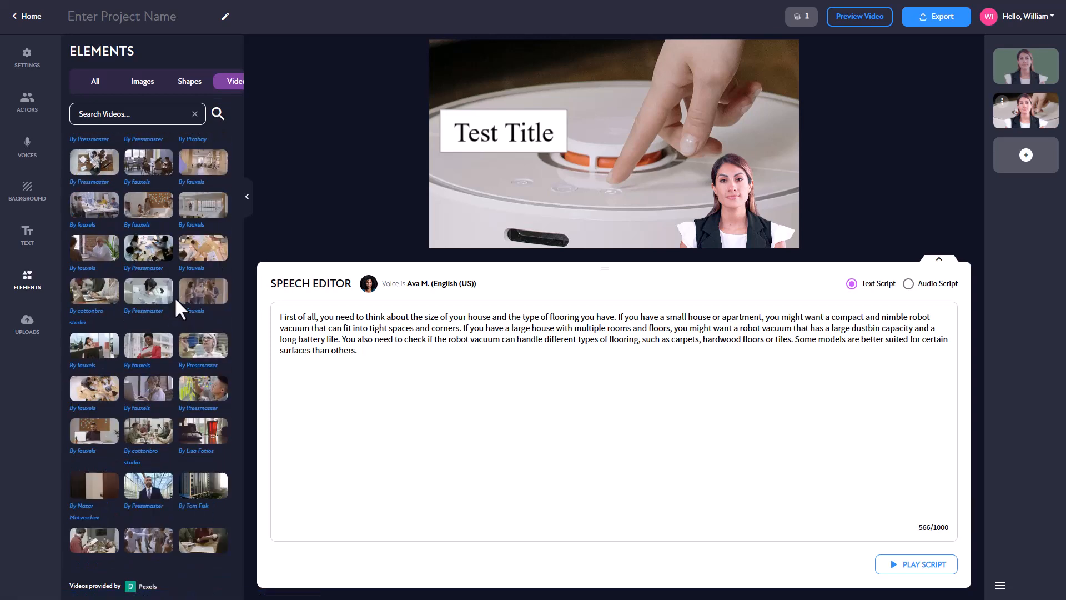
{"action": "scroll", "coordinate": [175, 296], "scroll_direction": "down", "scroll_amount": 2}
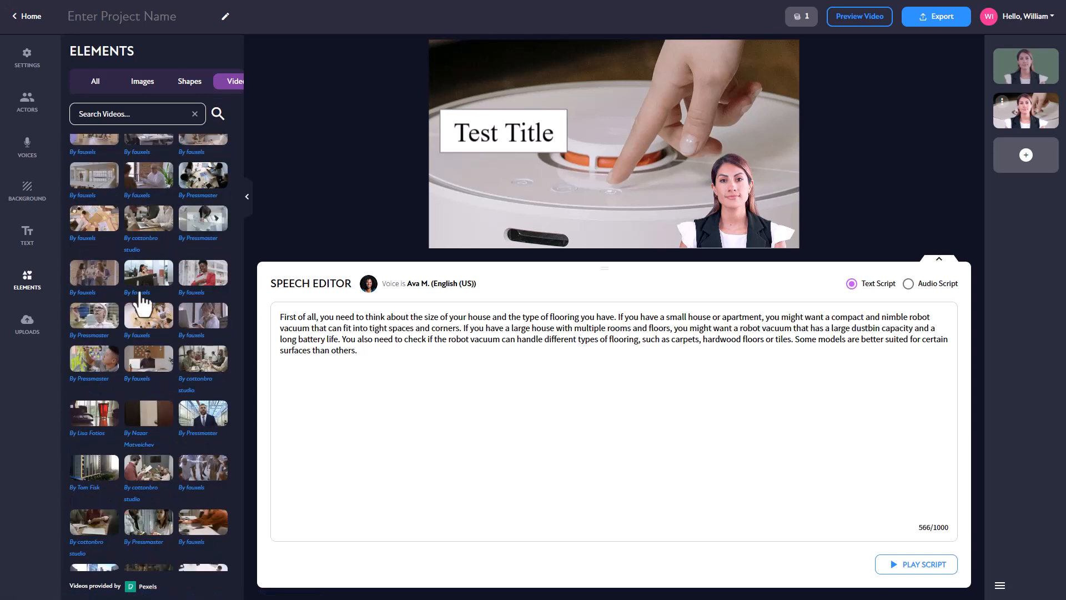
{"action": "left_click", "coordinate": [32, 149]}
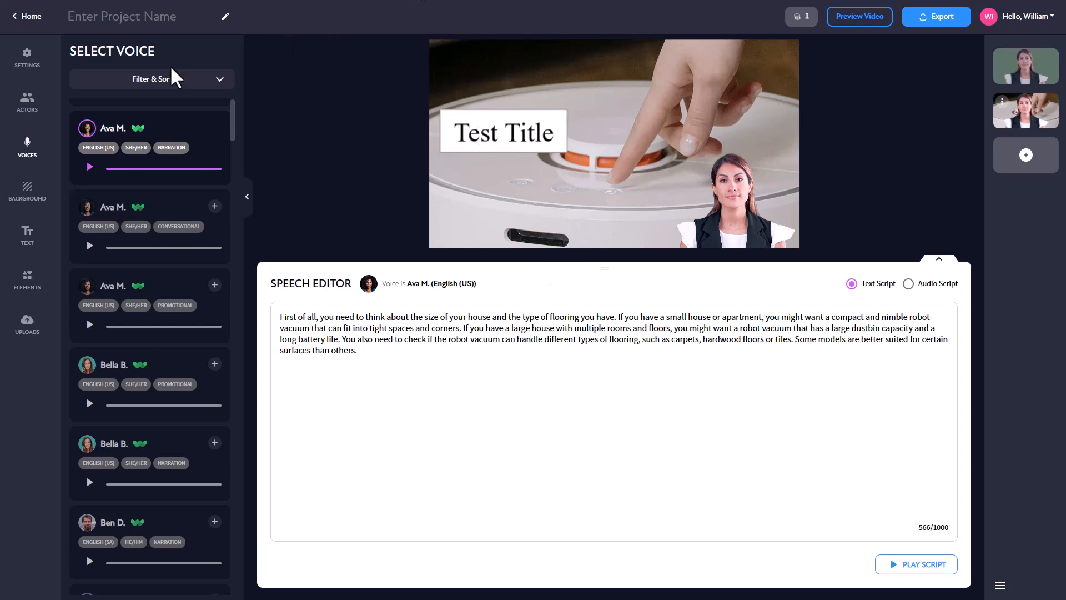
Try the Square (1:1) video size in the project settings, and restore Wide Landscape (16:9)
{"action": "left_click", "coordinate": [34, 59]}
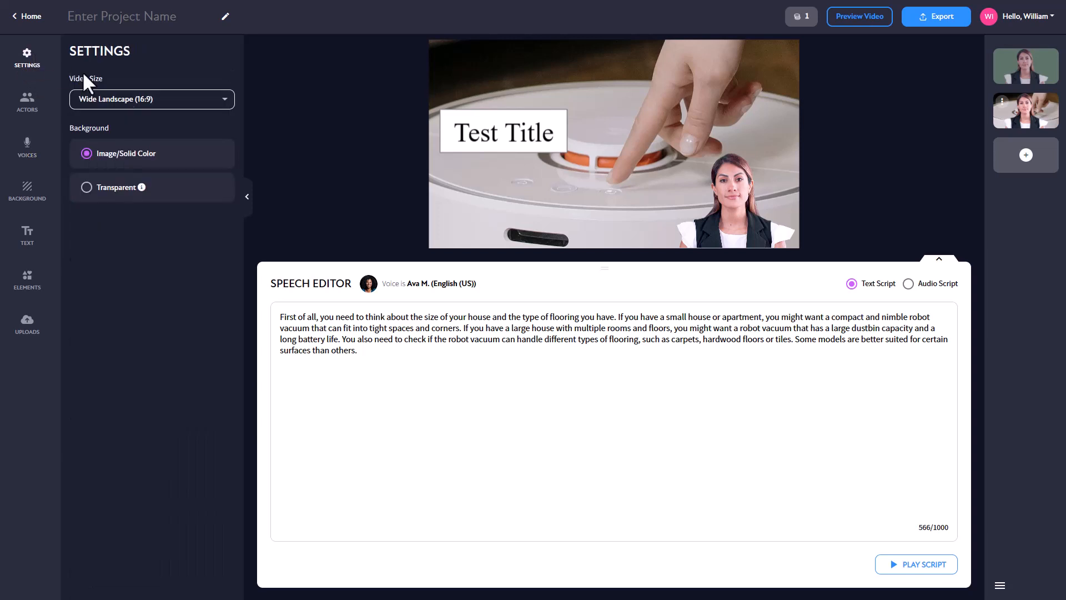
{"action": "left_click", "coordinate": [160, 101]}
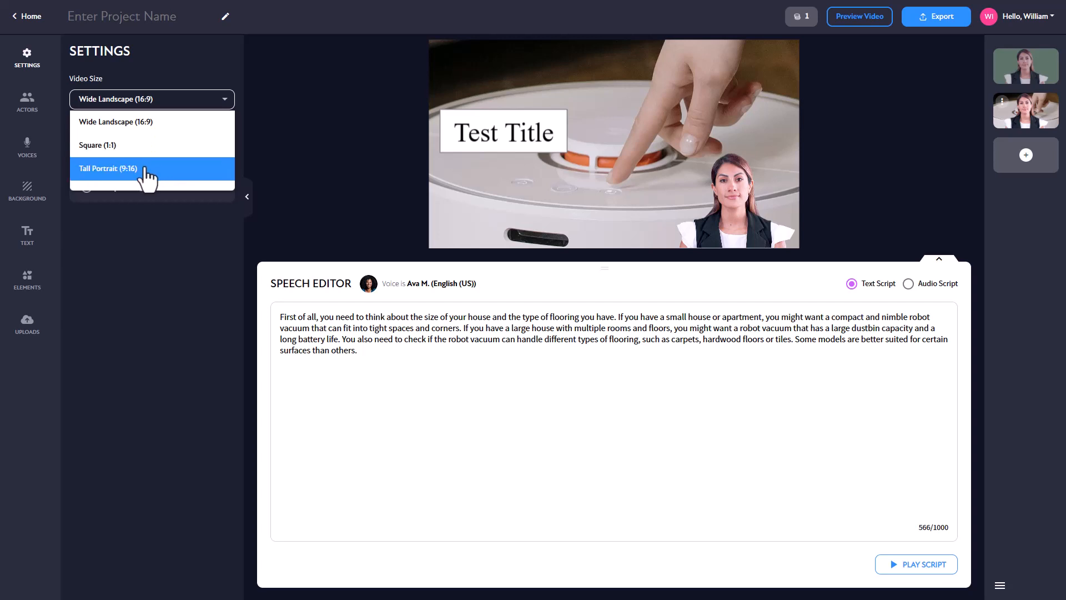
{"action": "left_click", "coordinate": [145, 143]}
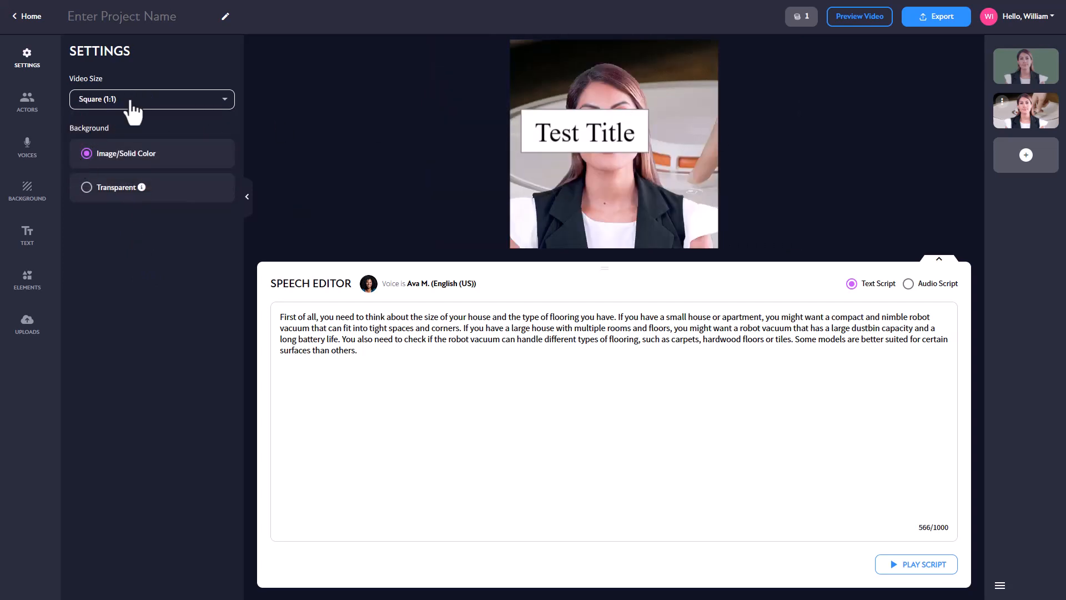
{"action": "left_click", "coordinate": [132, 102]}
{"action": "left_click", "coordinate": [138, 118]}
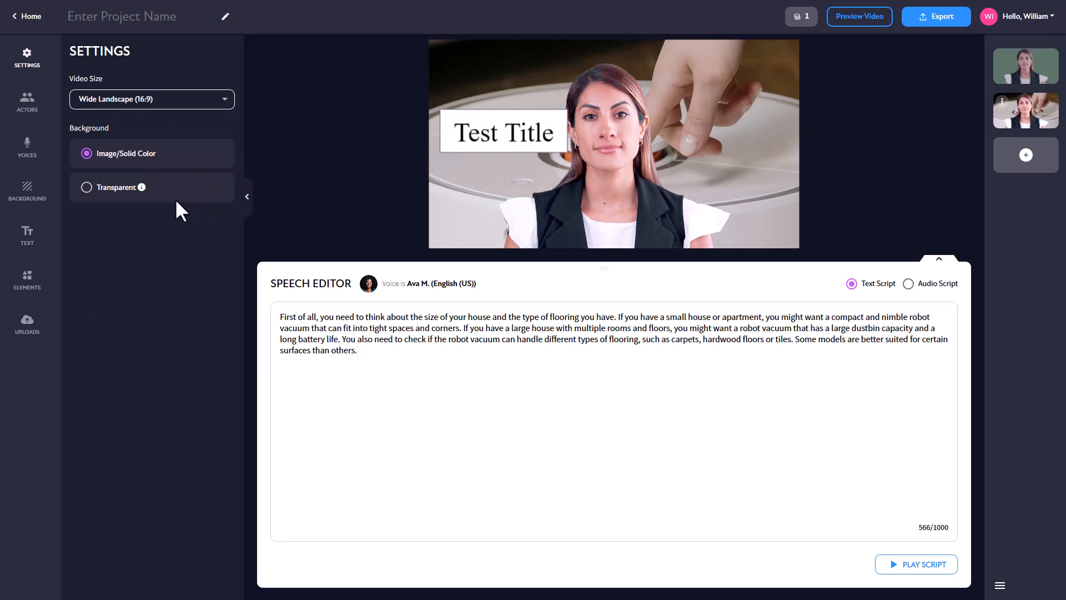
Bring up the actor selection and check the first scene and the second scene in turn
{"action": "mouse_move", "coordinate": [142, 187]}
{"action": "left_click", "coordinate": [27, 101]}
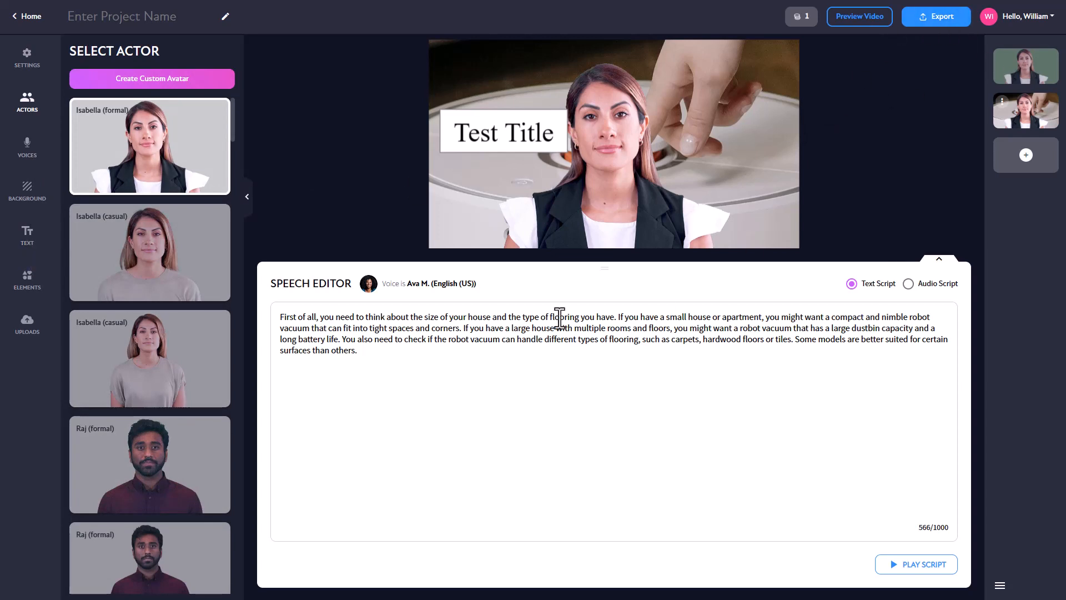
{"action": "left_click", "coordinate": [1025, 72]}
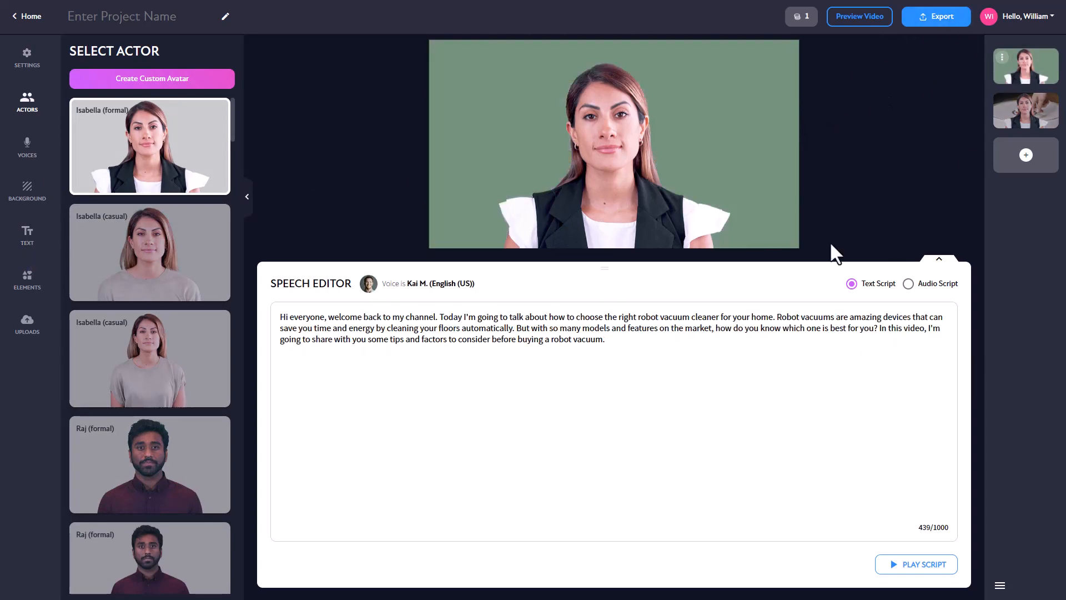
{"action": "left_click", "coordinate": [1037, 117]}
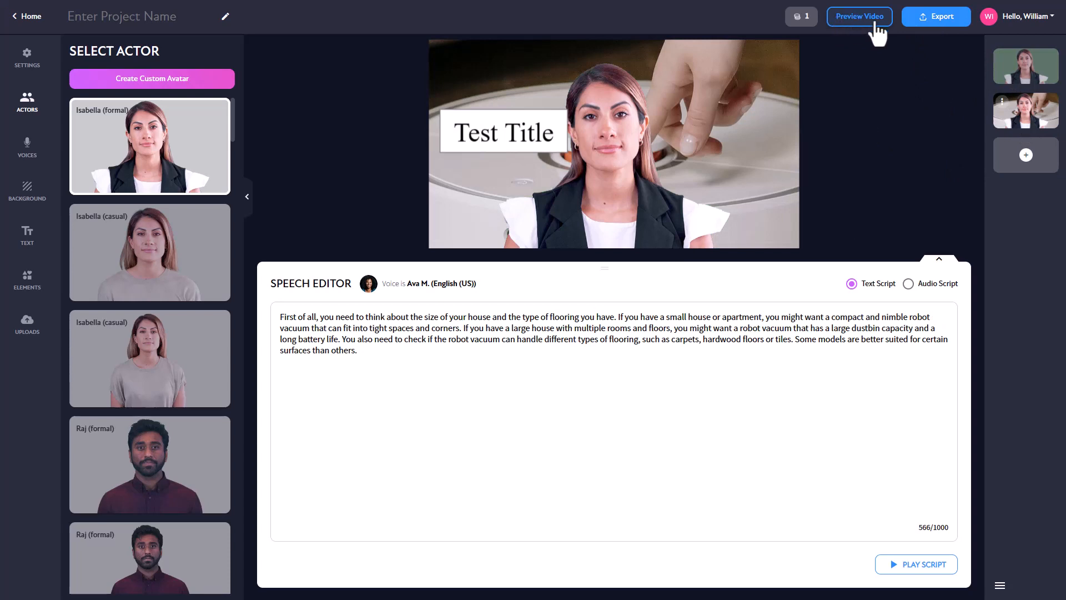
Export the finished two-scene video and play the exported file from the start in Media Player
{"action": "left_click", "coordinate": [937, 24]}
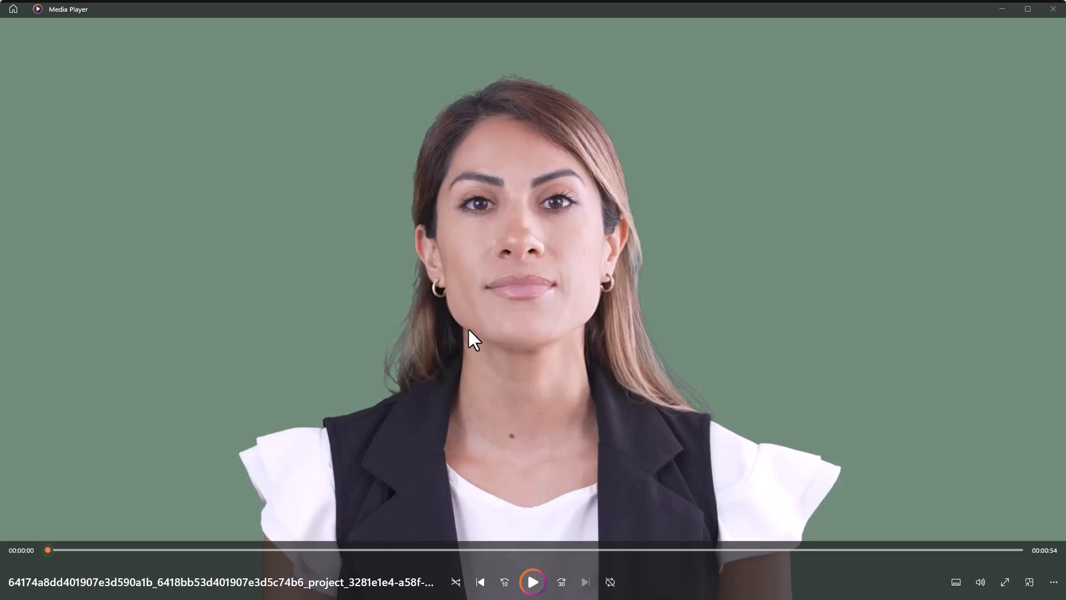
{"action": "left_click", "coordinate": [533, 582]}
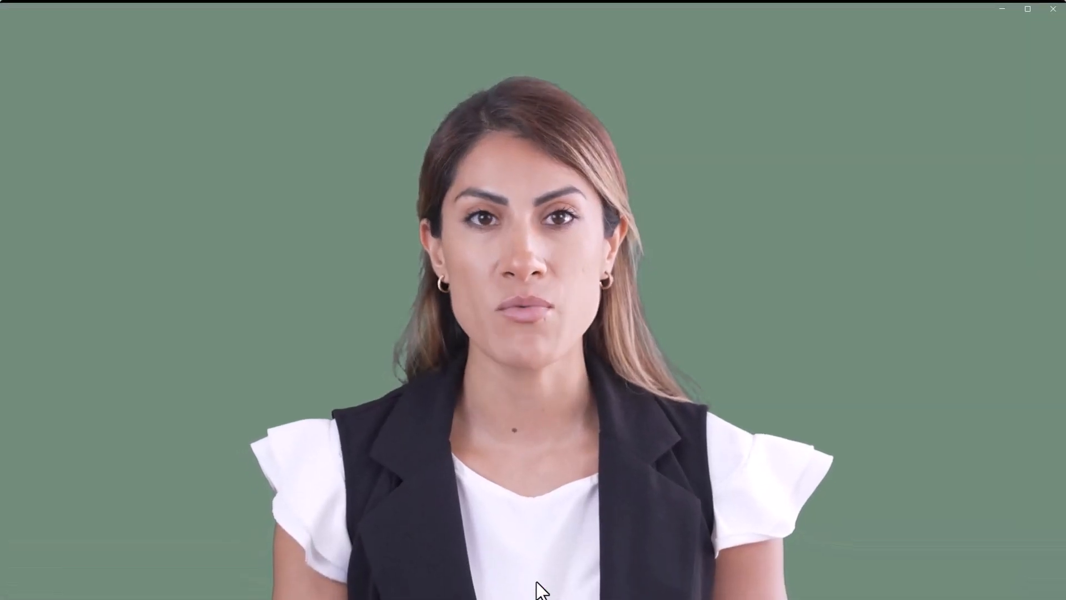